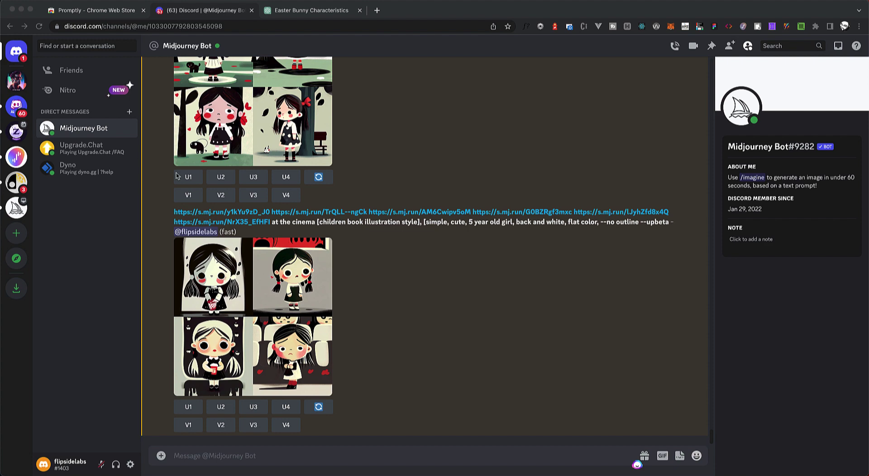
# Look back over the earlier zoo, park and cinema results, then bring up the Promptly prompt library.
pyautogui.scroll(3, 349, 245)
pyautogui.scroll(7, 348, 245)
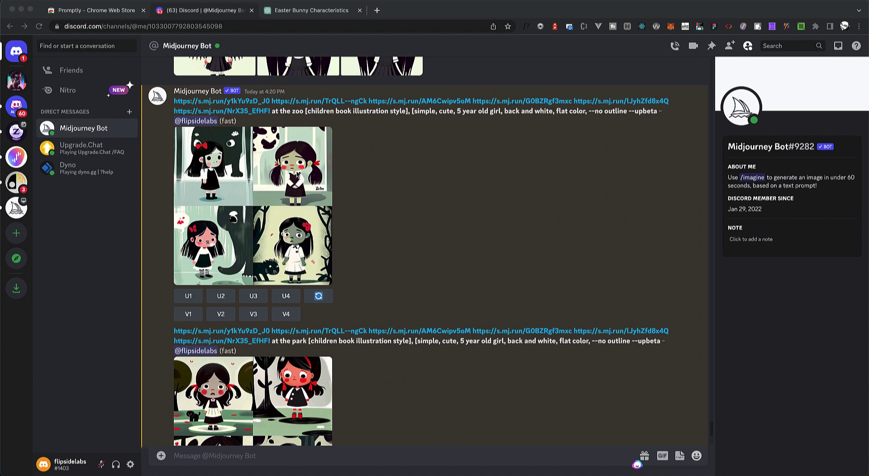
pyautogui.scroll(-1, 292, 163)
pyautogui.scroll(-3, 290, 213)
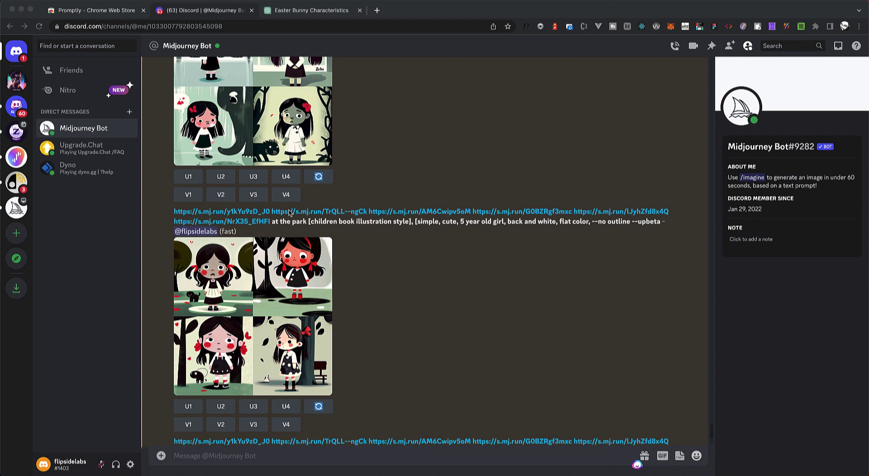
pyautogui.scroll(-6, 289, 213)
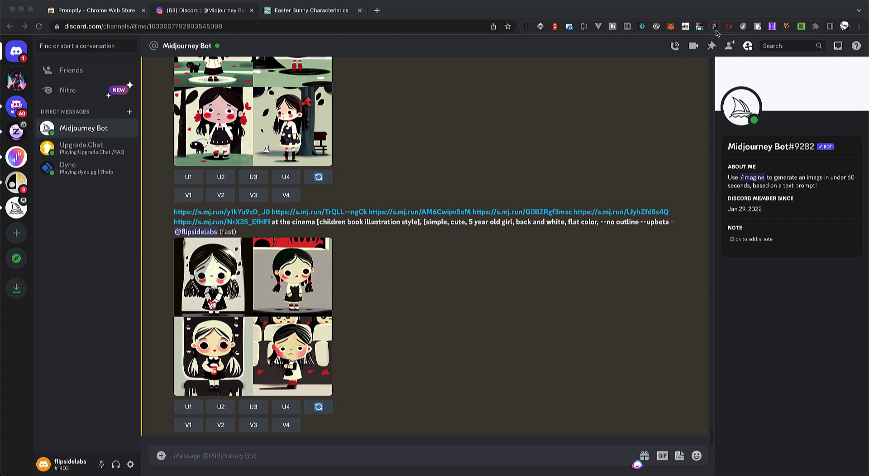
pyautogui.click(787, 27)
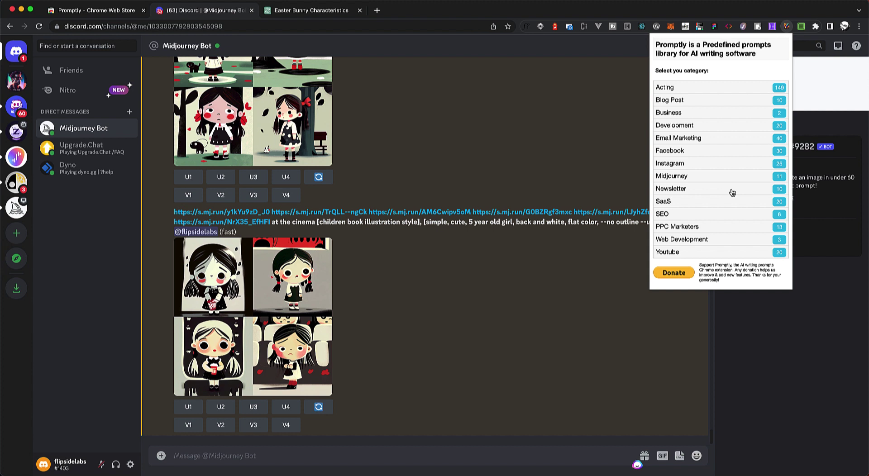
# Display the Character Creation prompt from Promptly's Midjourney category after glancing at its store page.
pyautogui.click(786, 28)
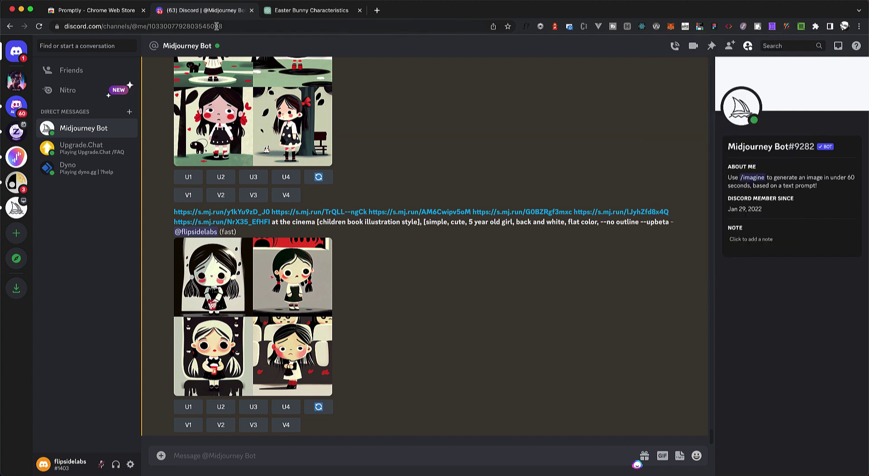
pyautogui.click(104, 16)
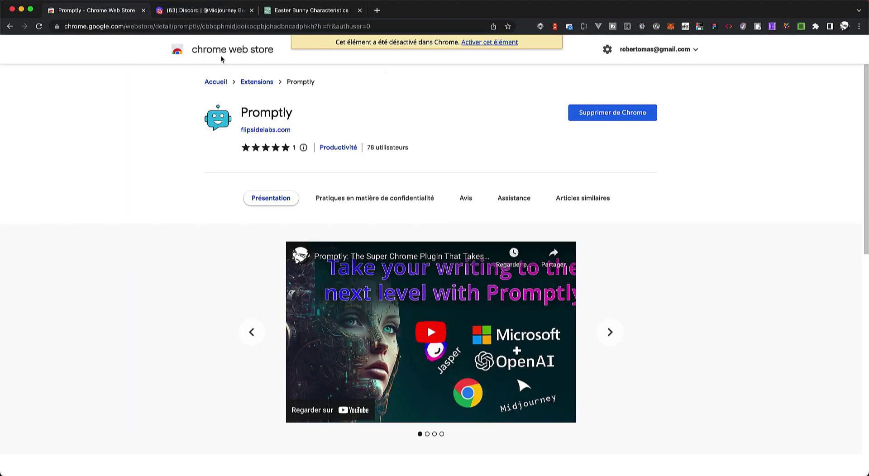
pyautogui.click(208, 12)
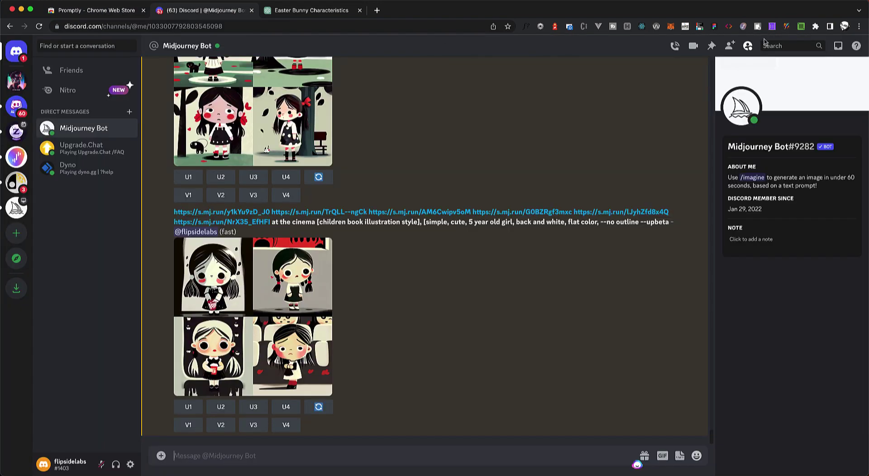
pyautogui.click(785, 27)
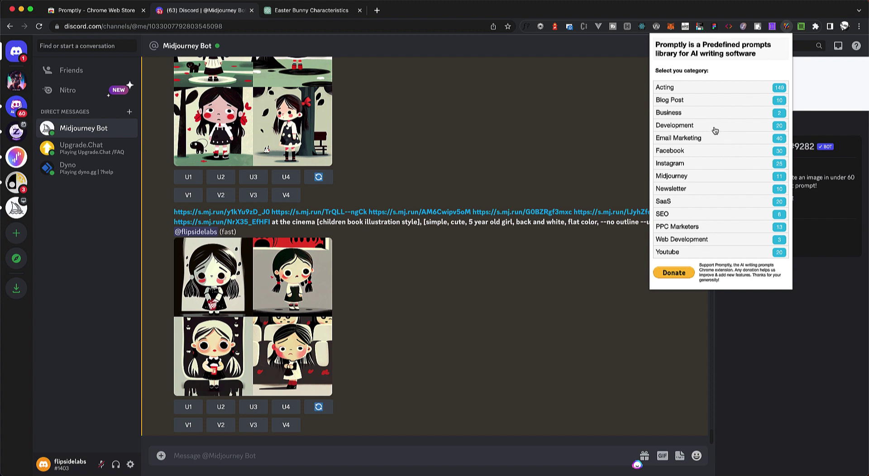
pyautogui.click(695, 177)
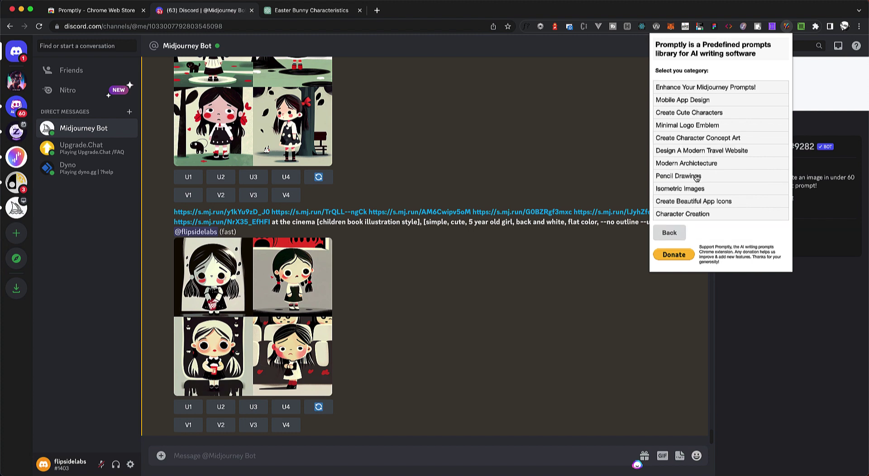
pyautogui.click(694, 214)
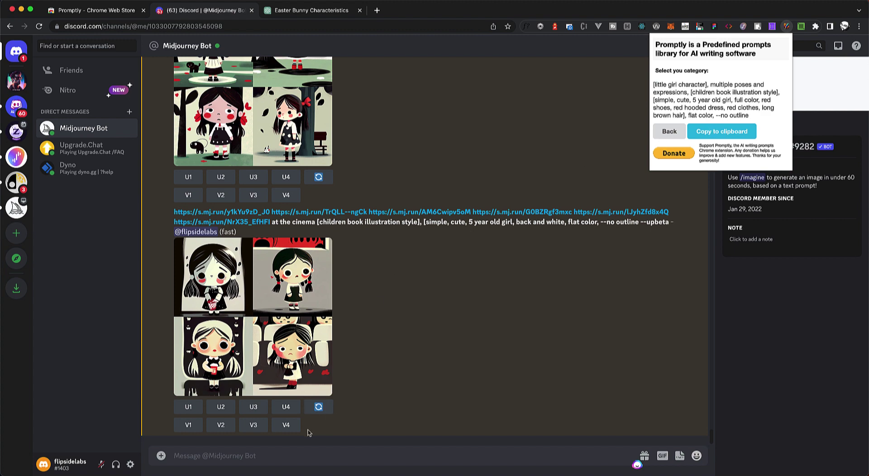
# Start an /imagine command and paste in the Character Creation prompt.
pyautogui.click(284, 457)
pyautogui.write('/im')
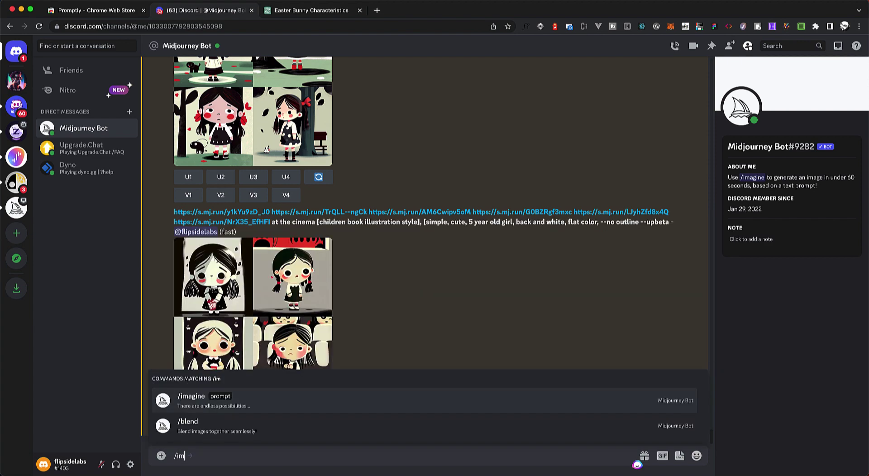
pyautogui.press('Tab')
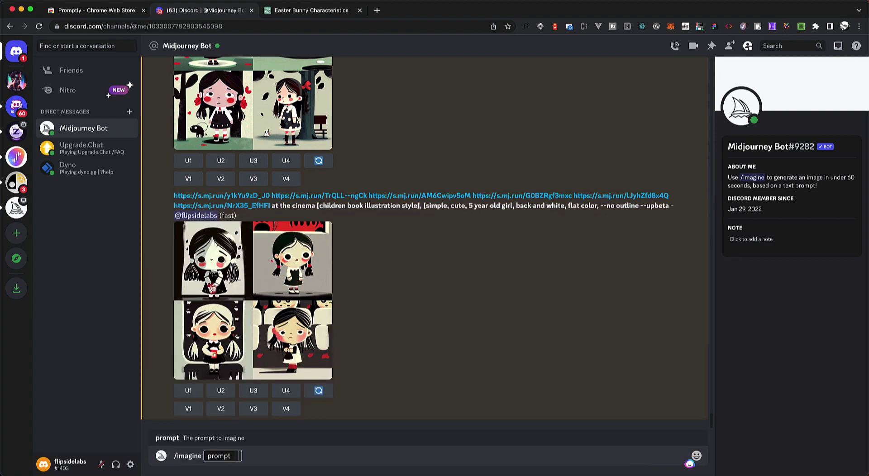
pyautogui.write('[little girl character], multiple poses and expressions, [children book illustration style], [simple, cute, 5 year old girl, full color, red shoes, red hooded dress, red clothes, long brown hair], flat color, --no outline')
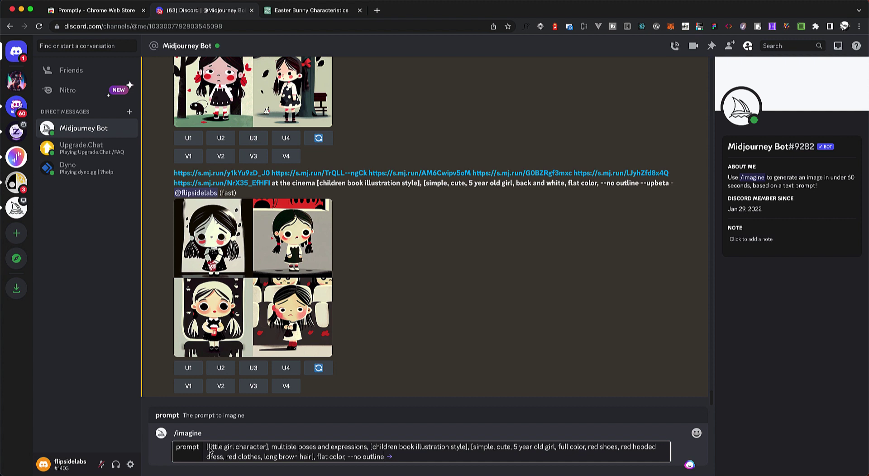
# Replace 'girl' with 'hooligan' and strip the brackets from the character, style and 'simple' parts.
pyautogui.click(208, 448)
pyautogui.press('BackSpace')
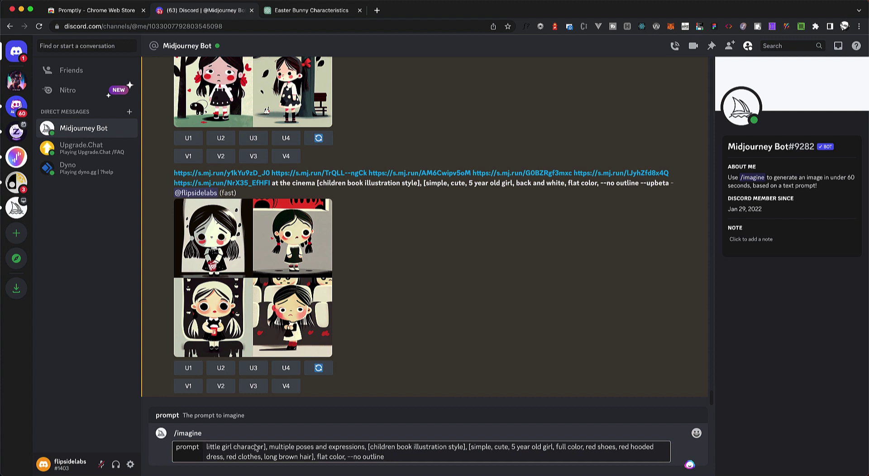
pyautogui.click(265, 448)
pyautogui.press('BackSpace')
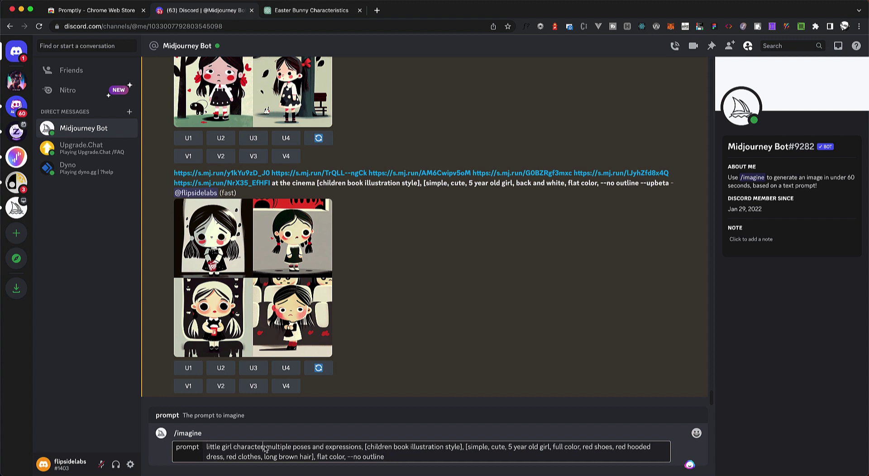
pyautogui.doubleClick(226, 447)
pyautogui.write('hooligan')
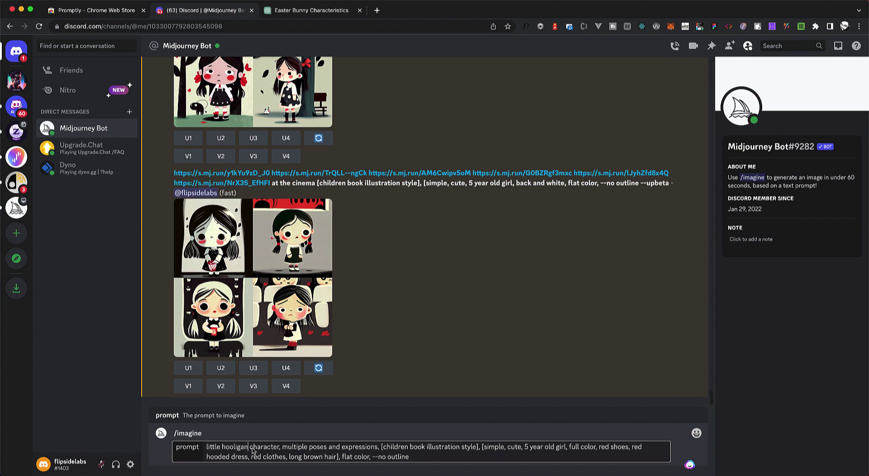
pyautogui.moveTo(283, 450); pyautogui.dragTo(377, 452)
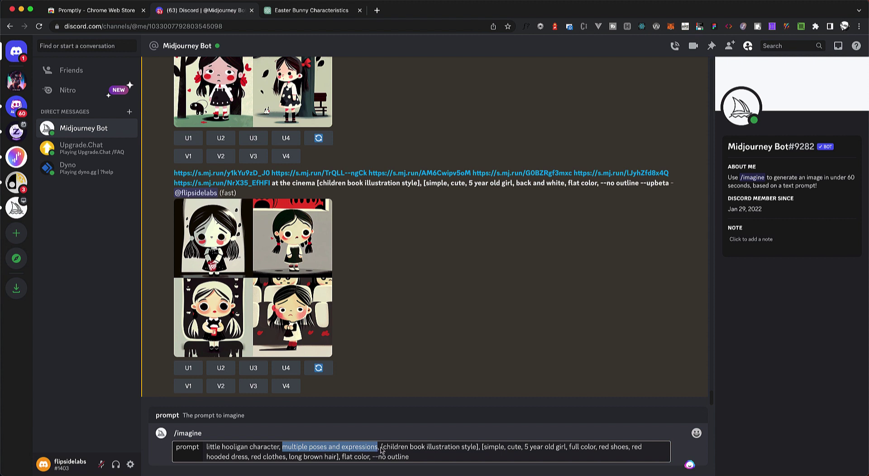
pyautogui.click(381, 449)
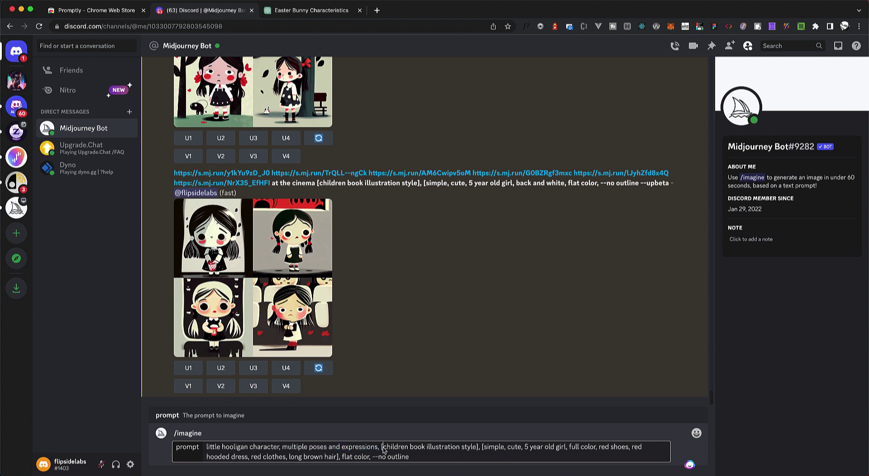
pyautogui.press('BackSpace')
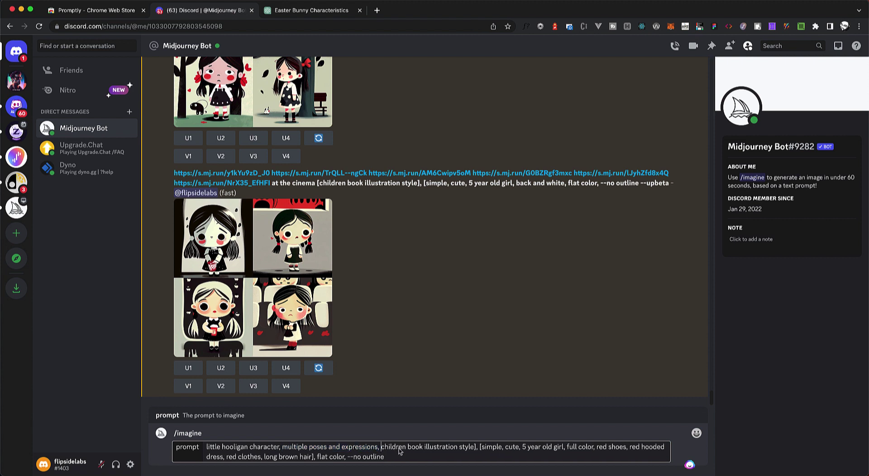
pyautogui.press('BackSpace')
pyautogui.click(480, 450)
pyautogui.press('BackSpace')
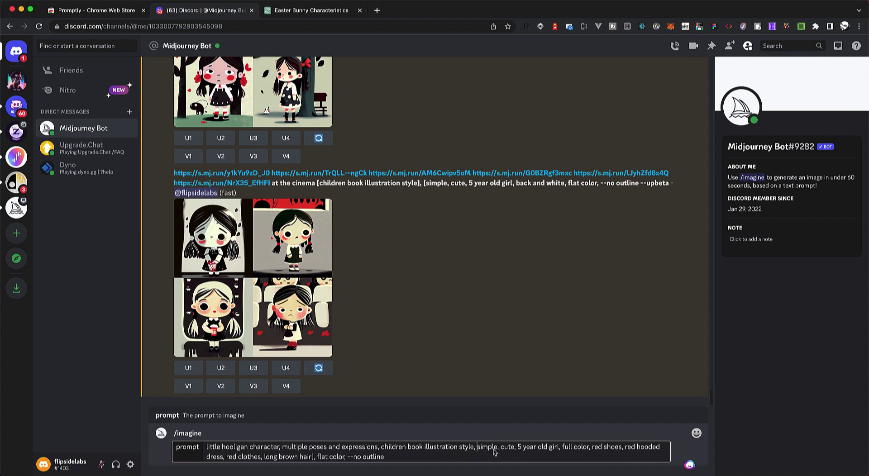
# Drop 'girl' after '5 year old', swap the red dress wording for 'baggy', and change 'long' to 'short'.
pyautogui.doubleClick(554, 448)
pyautogui.press('BackSpace')
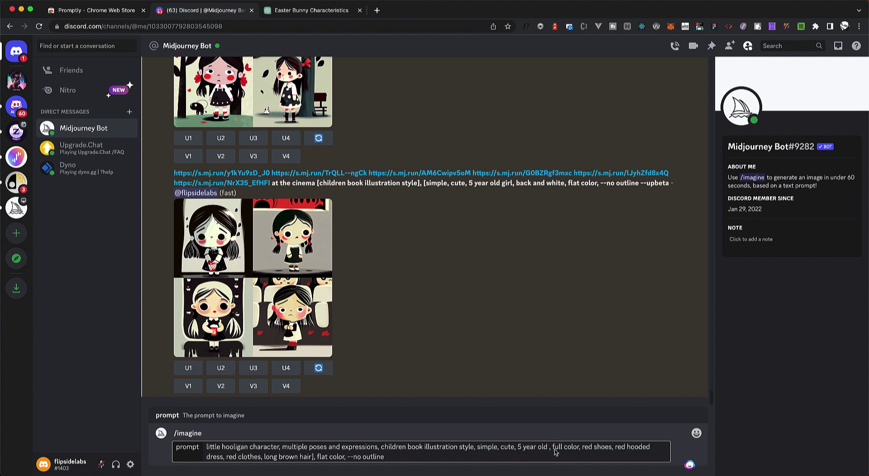
pyautogui.press('BackSpace')
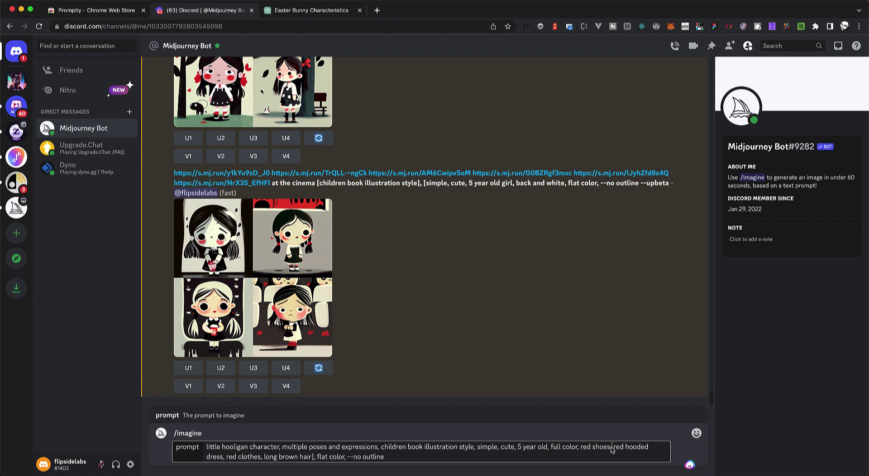
pyautogui.moveTo(611, 449); pyautogui.dragTo(237, 459)
pyautogui.press('BackSpace')
pyautogui.write('b')
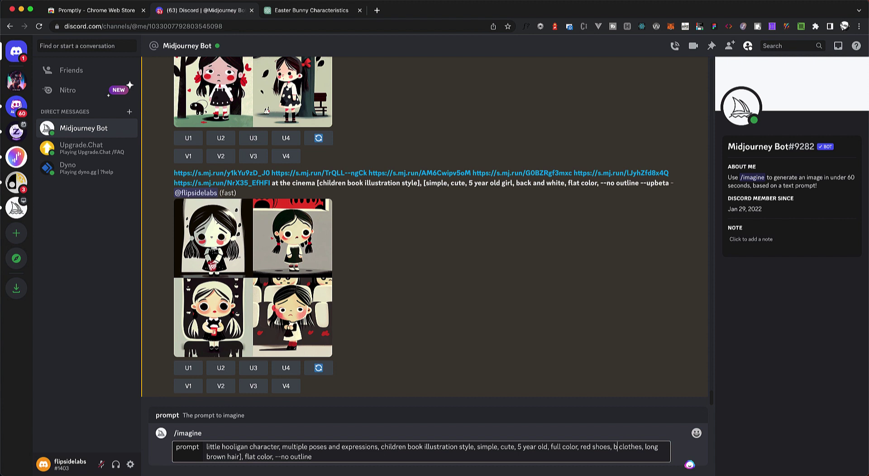
pyautogui.write('aggy')
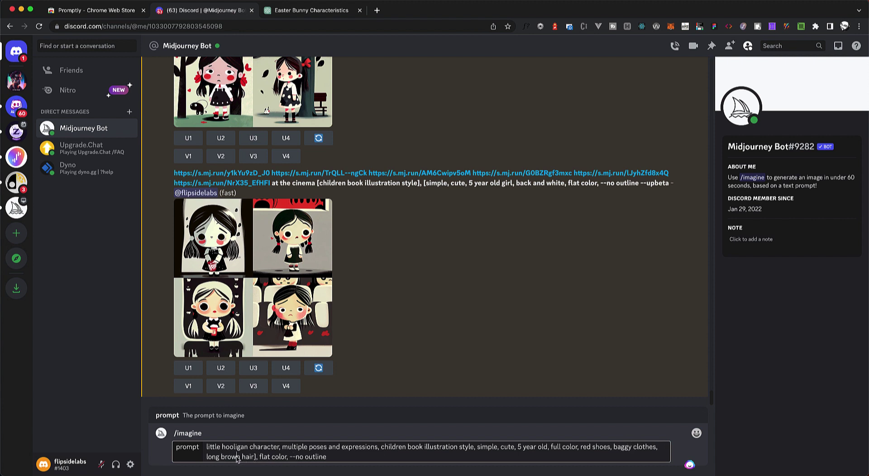
pyautogui.doubleClick(213, 458)
pyautogui.write('short')
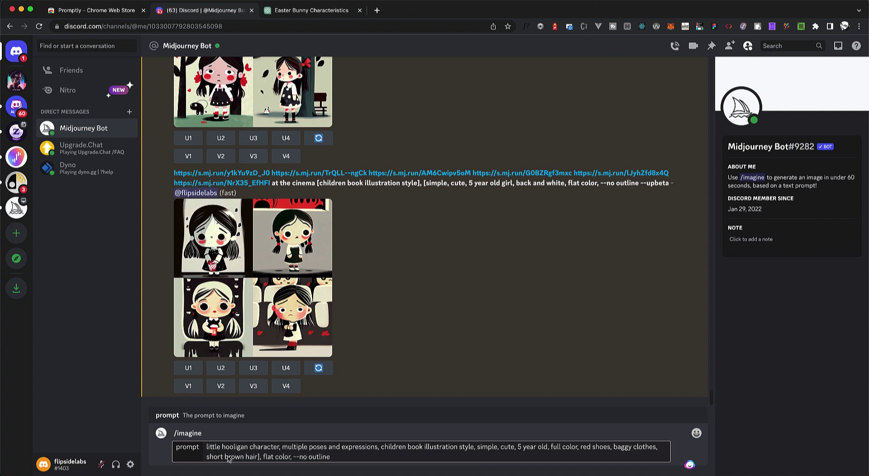
# Remove the leftover bracket after 'brown hair' and append --upbeta to the end of the prompt.
pyautogui.click(257, 457)
pyautogui.press('BackSpace')
pyautogui.press('BackSpace')
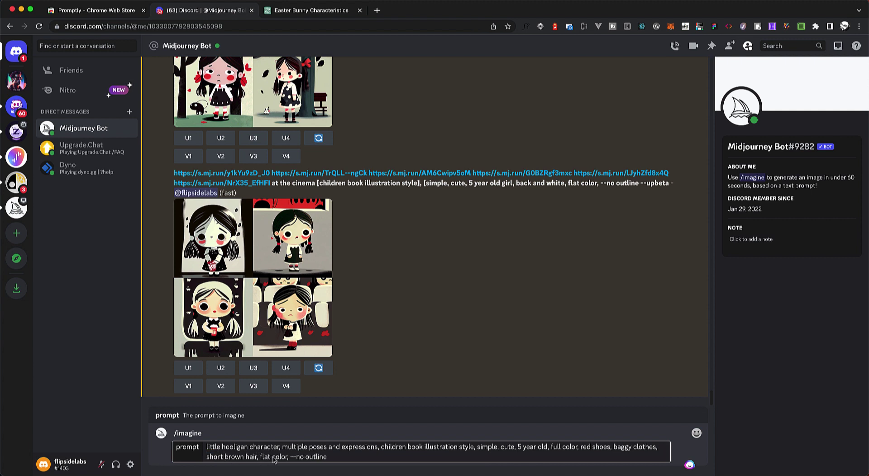
pyautogui.click(315, 457)
pyautogui.write('--')
pyautogui.press('BackSpace')
pyautogui.press('BackSpace')
pyautogui.write('upbeta')
# Submit the little hooligan prompt to the Midjourney Bot and wait for the four-image grid.
pyautogui.press('Return')
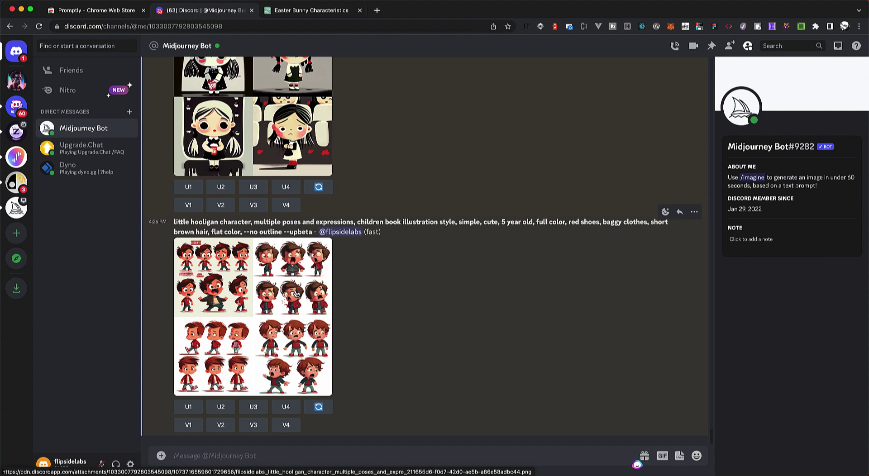
# Inspect the hooligan grid enlarged, then upscale image U4.
pyautogui.click(235, 297)
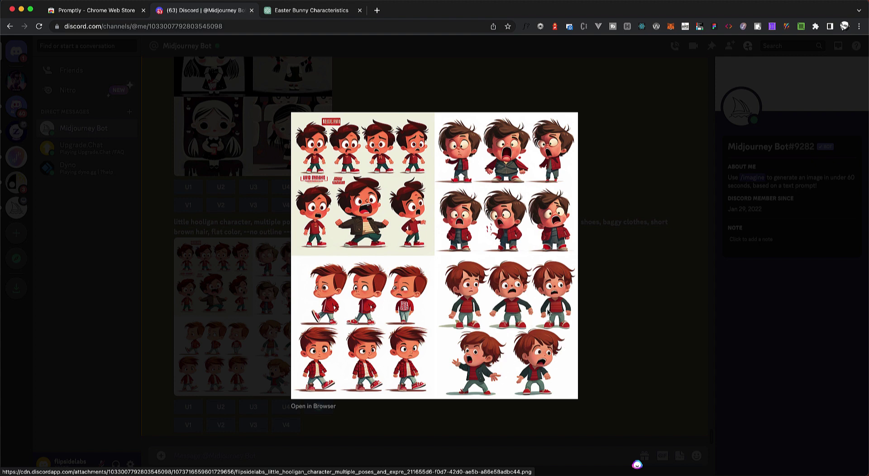
pyautogui.click(600, 330)
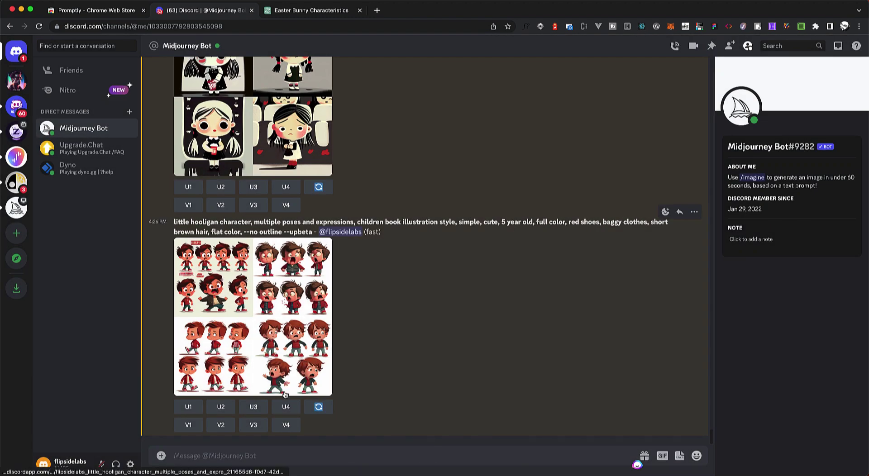
pyautogui.click(286, 408)
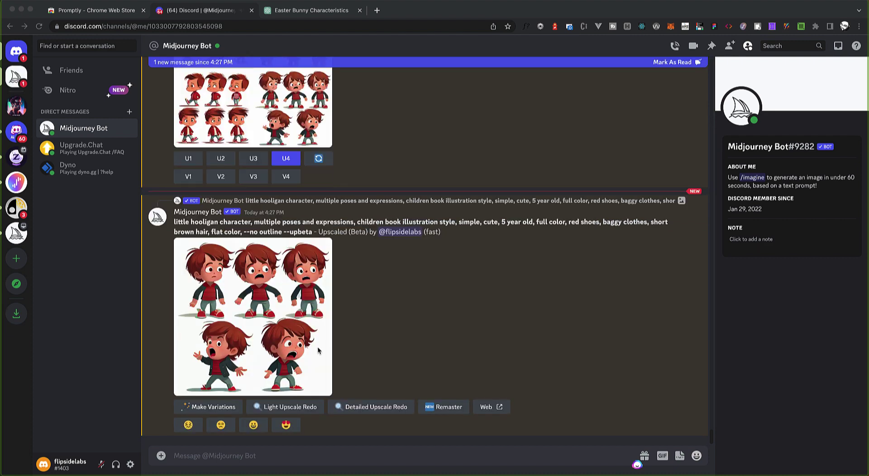
# Open the U4 upscale full-size in a browser tab and copy the image to the clipboard.
pyautogui.click(270, 329)
pyautogui.click(270, 330)
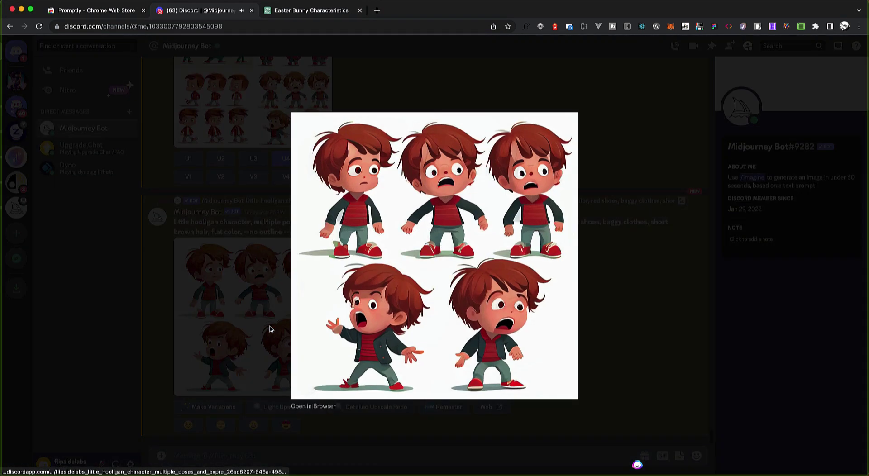
pyautogui.click(315, 406)
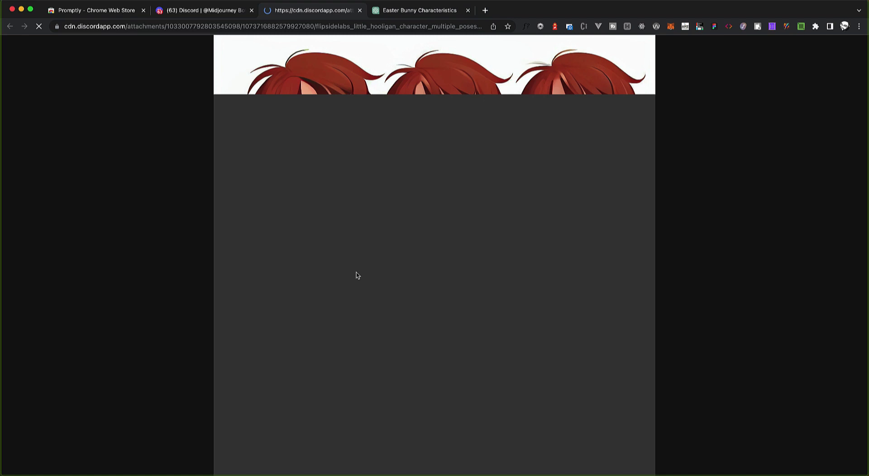
pyautogui.click(377, 214)
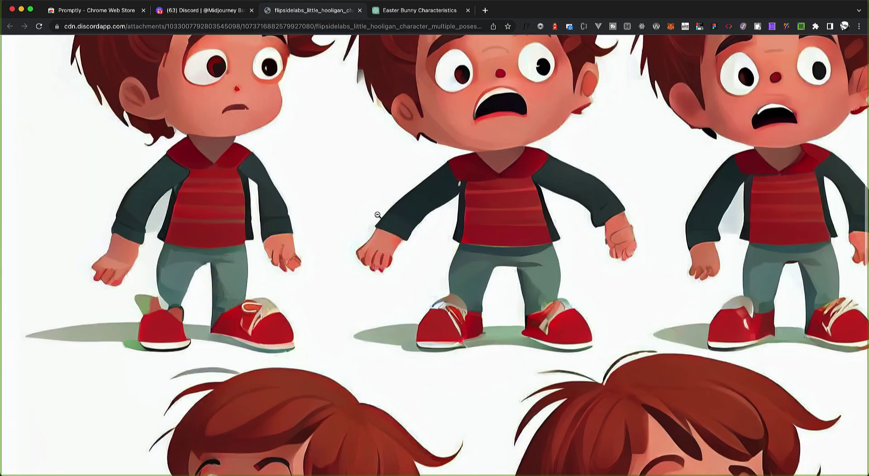
pyautogui.scroll(-5, 377, 216)
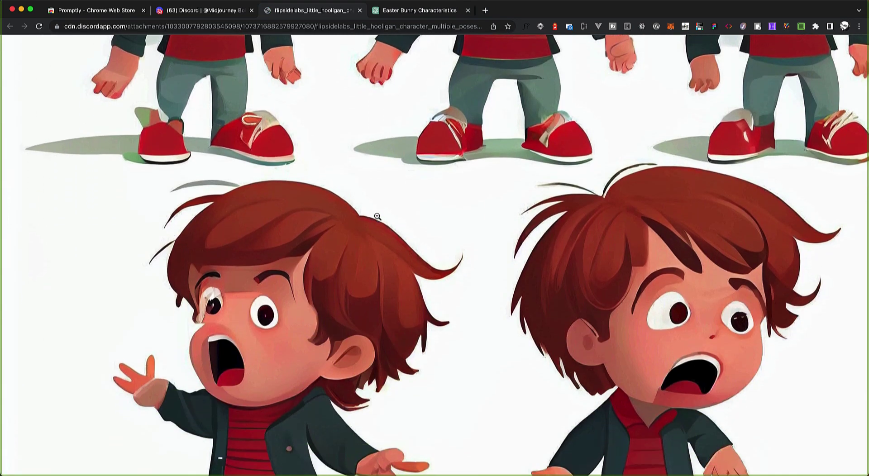
pyautogui.scroll(4, 377, 216)
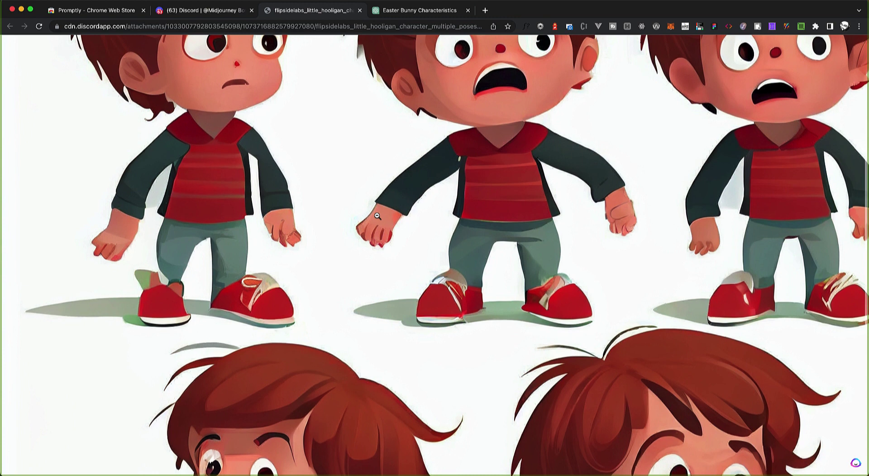
pyautogui.rightClick(377, 215)
pyautogui.click(387, 242)
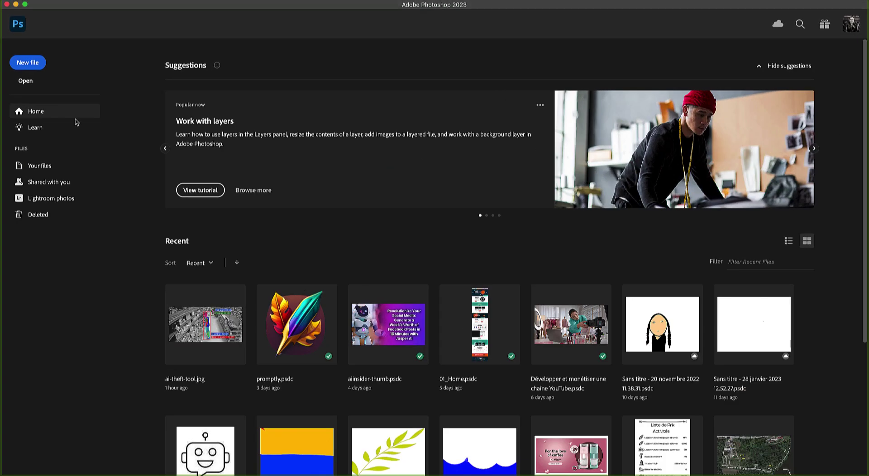
# Create a 2048 × 2048 Clipboard-preset document and paste the boy sheet in as Layer 1.
pyautogui.click(72, 1)
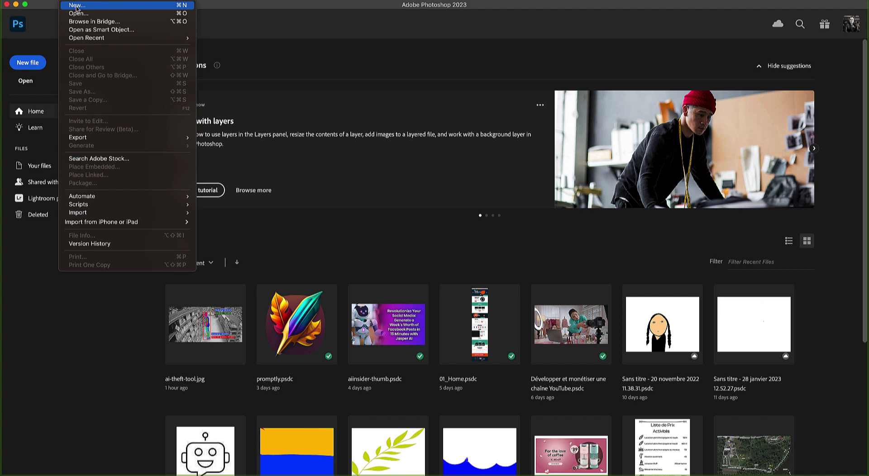
pyautogui.press('Escape')
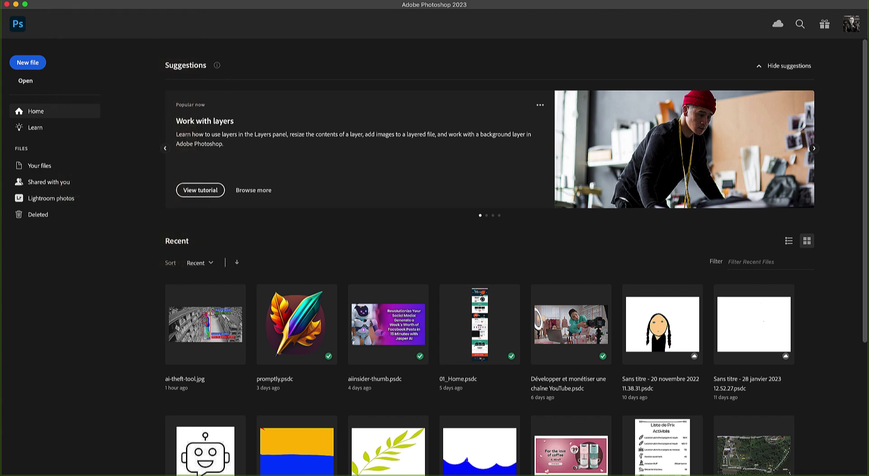
pyautogui.press('super+n')
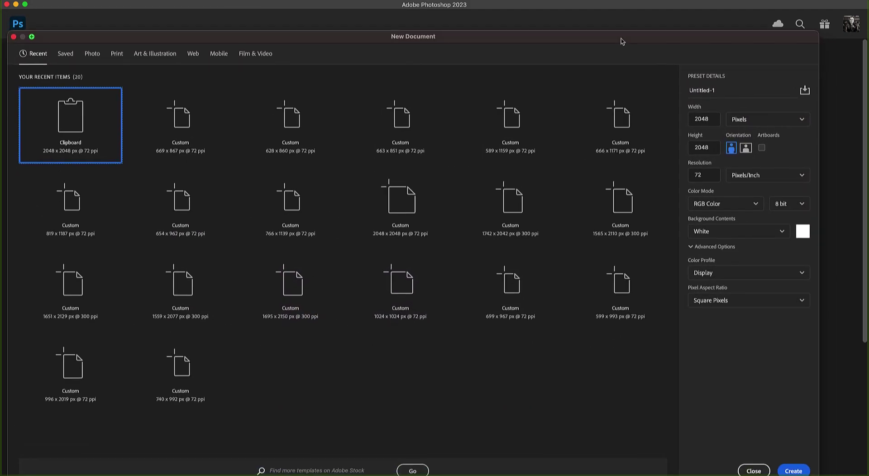
pyautogui.doubleClick(621, 39)
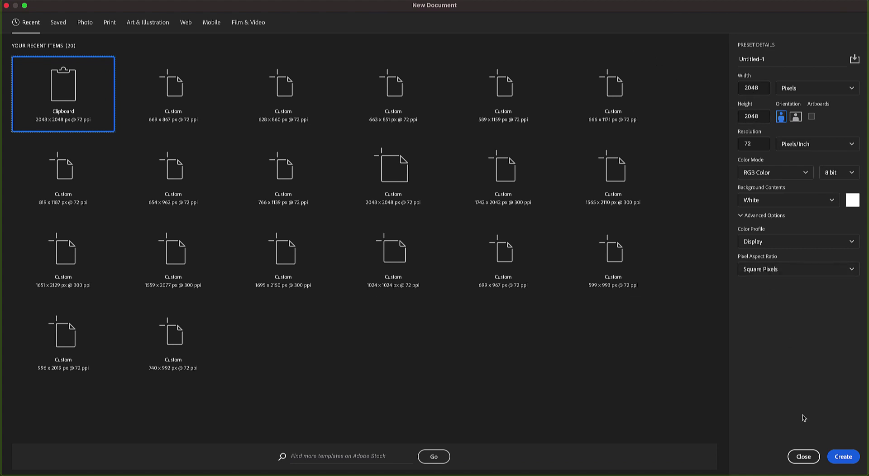
pyautogui.click(843, 457)
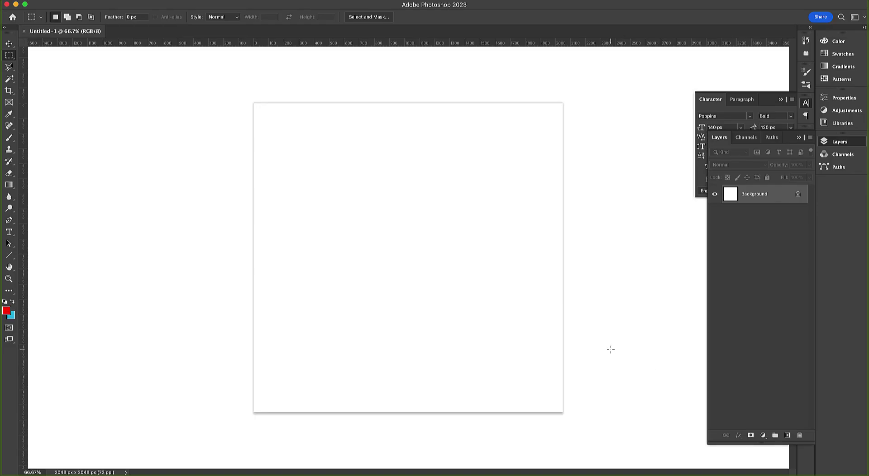
pyautogui.press('super+v')
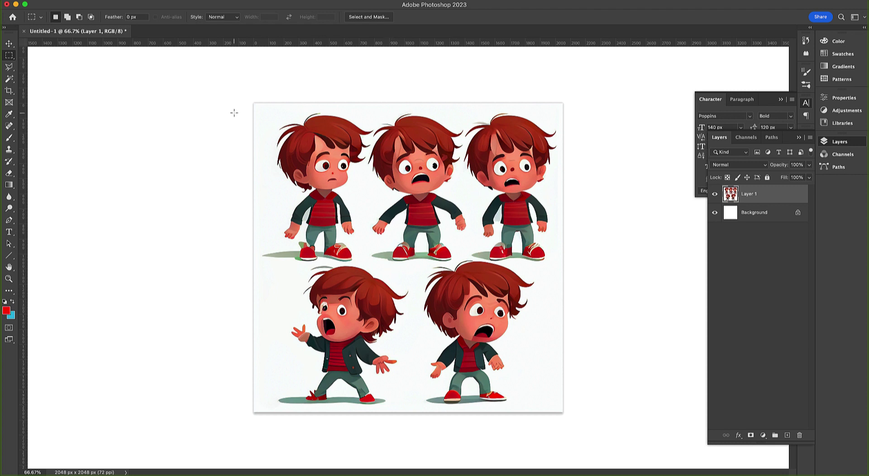
# Trace a Polygonal Lasso outline around the top-left boy, closing it at the starting point.
pyautogui.click(9, 67)
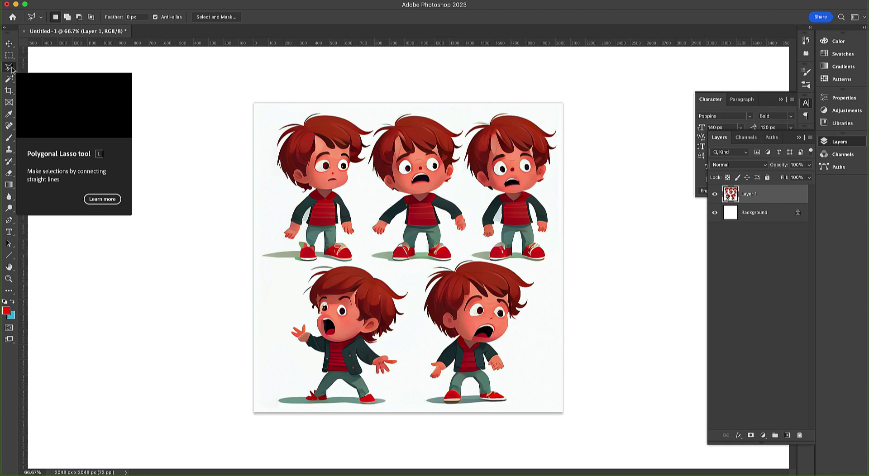
pyautogui.click(258, 251)
pyautogui.click(259, 266)
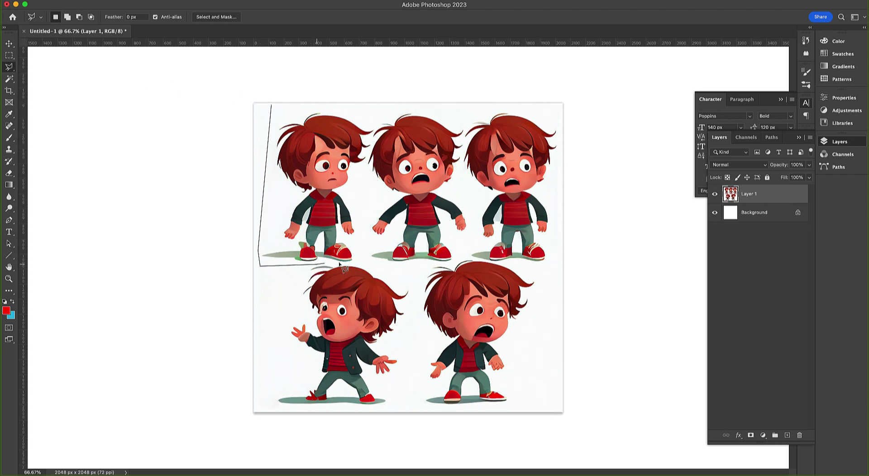
pyautogui.click(361, 264)
pyautogui.click(374, 140)
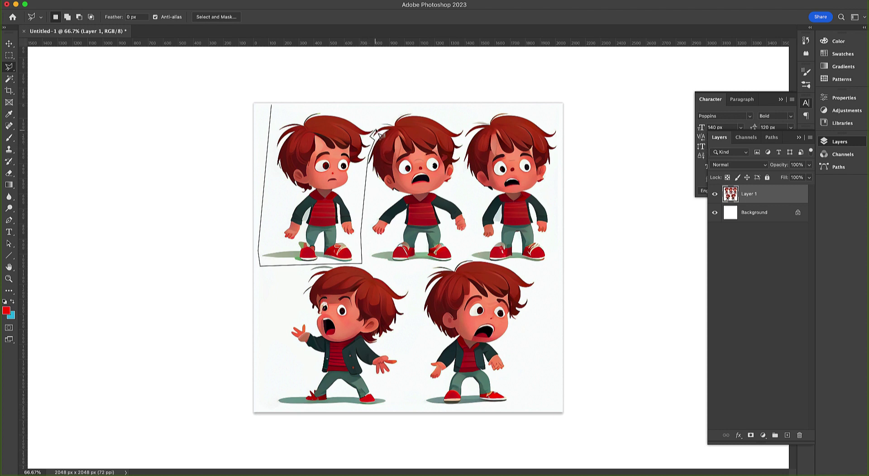
pyautogui.click(376, 129)
pyautogui.click(370, 119)
pyautogui.click(309, 108)
pyautogui.click(273, 107)
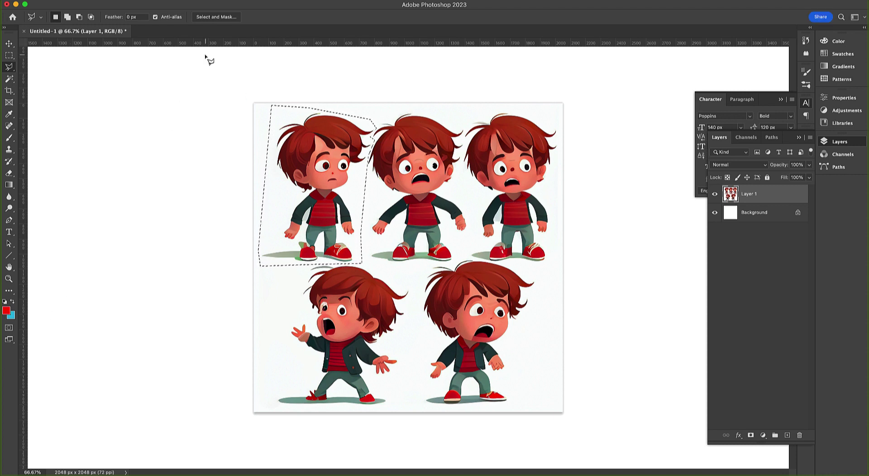
# Make a new 787 × 1069 document and paste the cut-out boy into it as Layer 1.
pyautogui.click(73, 1)
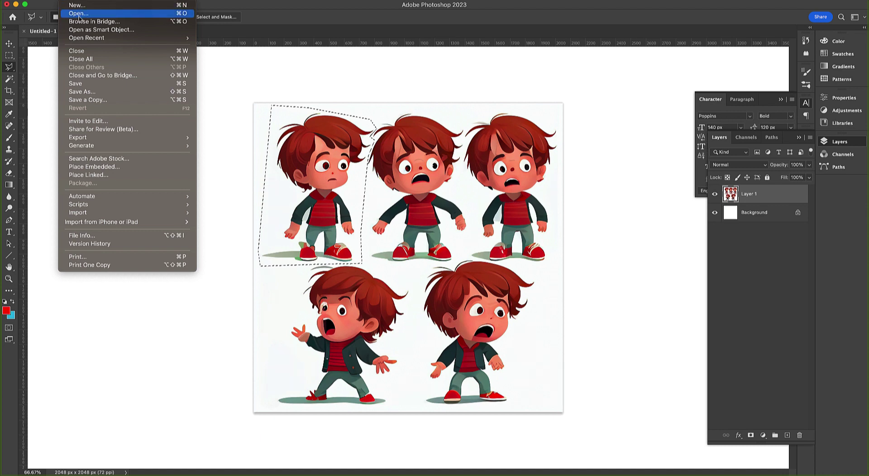
pyautogui.click(77, 5)
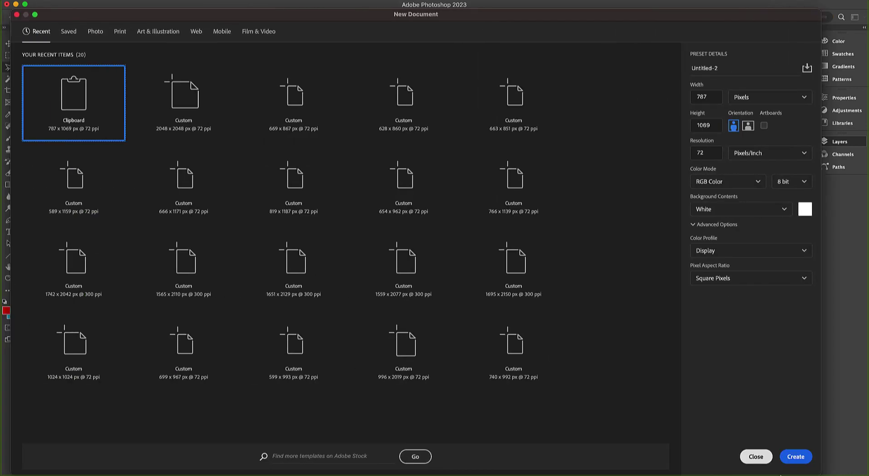
pyautogui.click(808, 458)
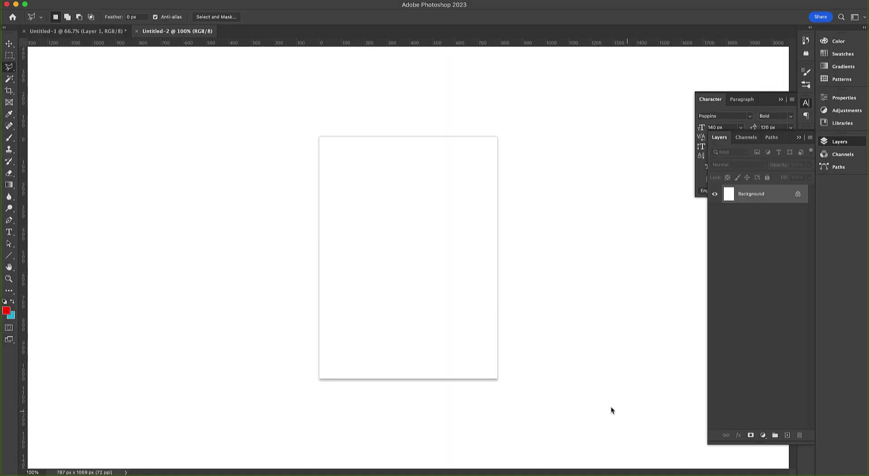
pyautogui.click(74, 0)
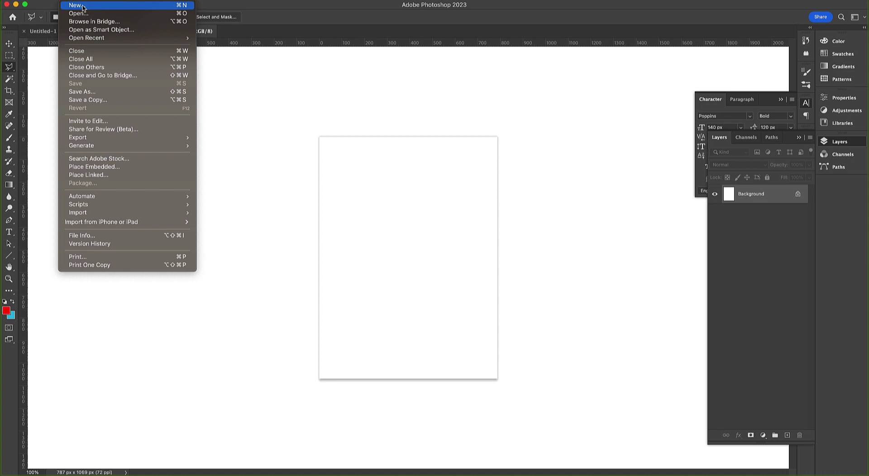
pyautogui.moveTo(93, 1)
pyautogui.click(95, 72)
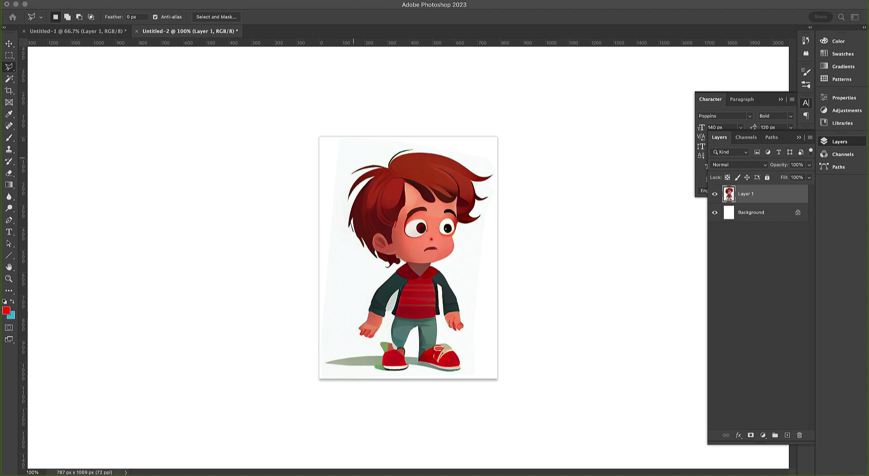
pyautogui.click(69, 4)
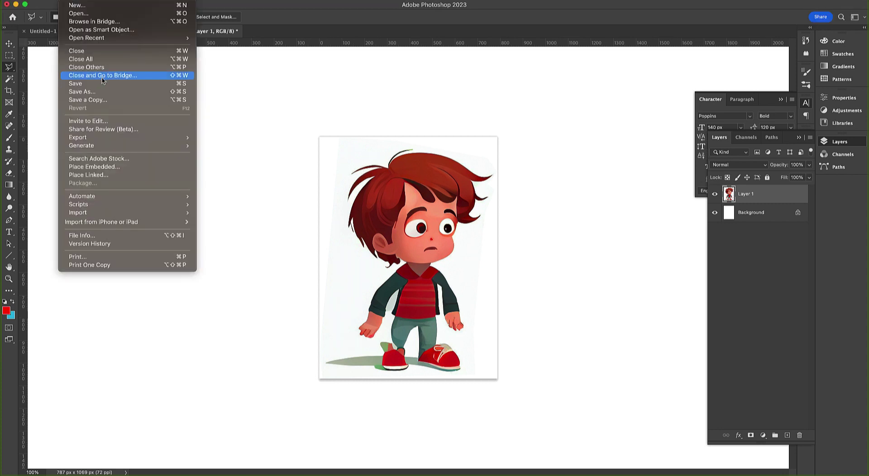
pyautogui.moveTo(108, 139)
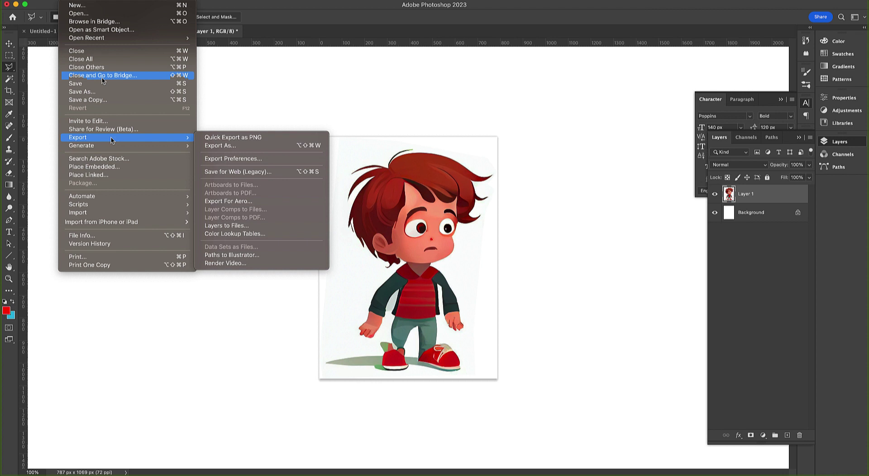
# Save the single boy as a JPEG in Downloads via Save for Web (Legacy), replacing the old file, and close it.
pyautogui.click(253, 172)
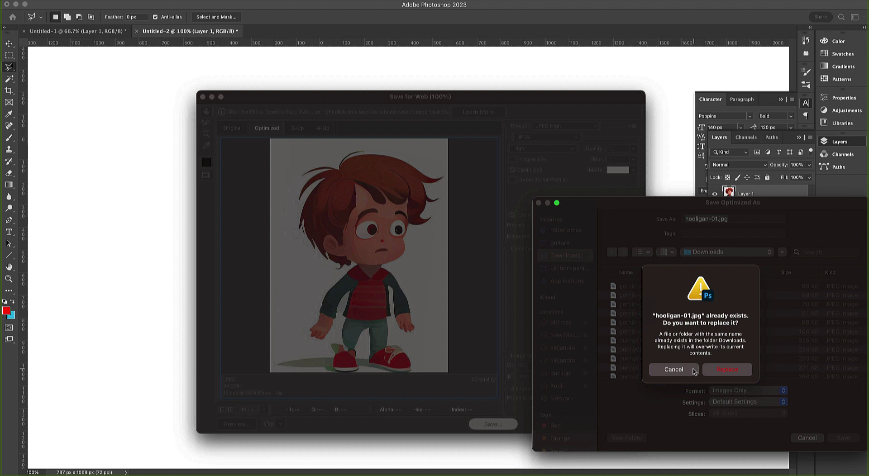
pyautogui.click(724, 369)
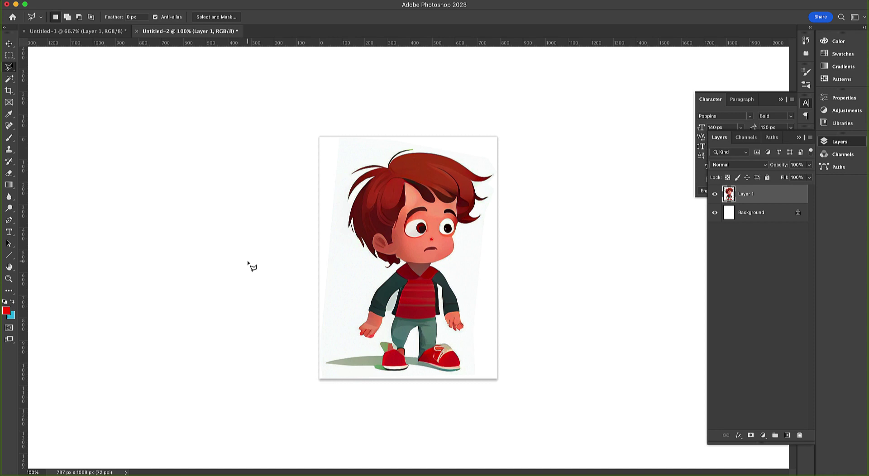
pyautogui.press('super+w')
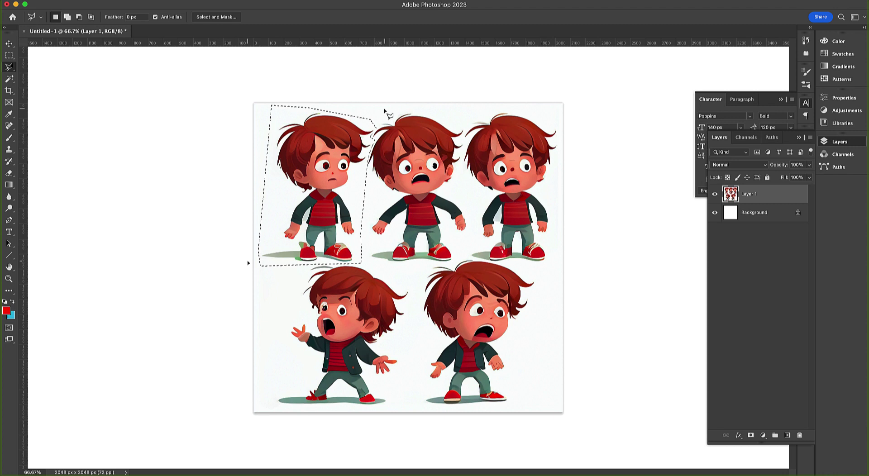
# Deselect the first boy and place the first Polygonal Lasso point beside the next boy.
pyautogui.click(383, 111)
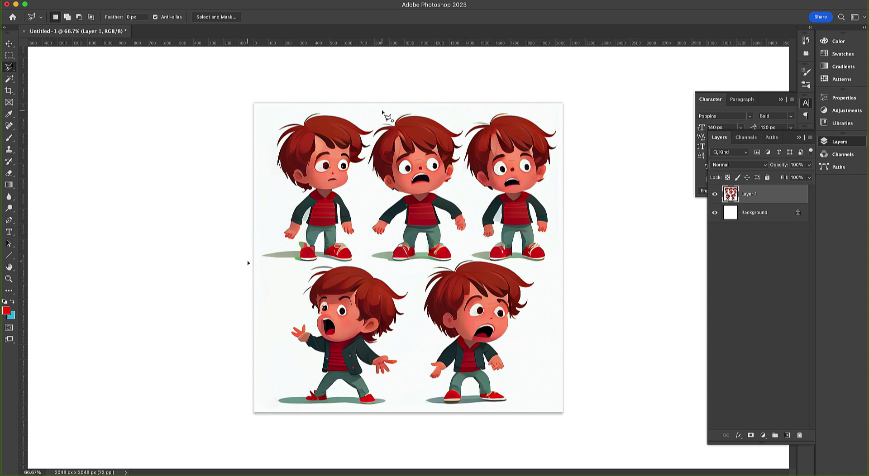
pyautogui.click(372, 134)
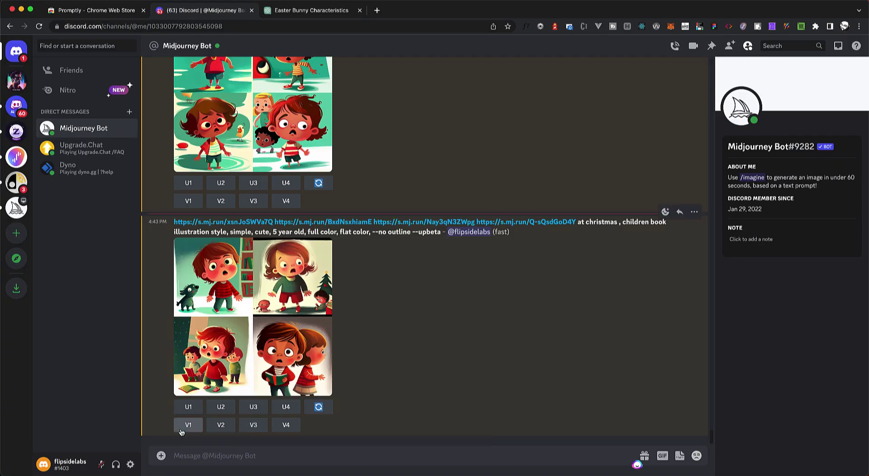
# Attach hooligan01–hooligan05.jpg from Downloads and send them to the Midjourney Bot chat.
pyautogui.doubleClick(161, 455)
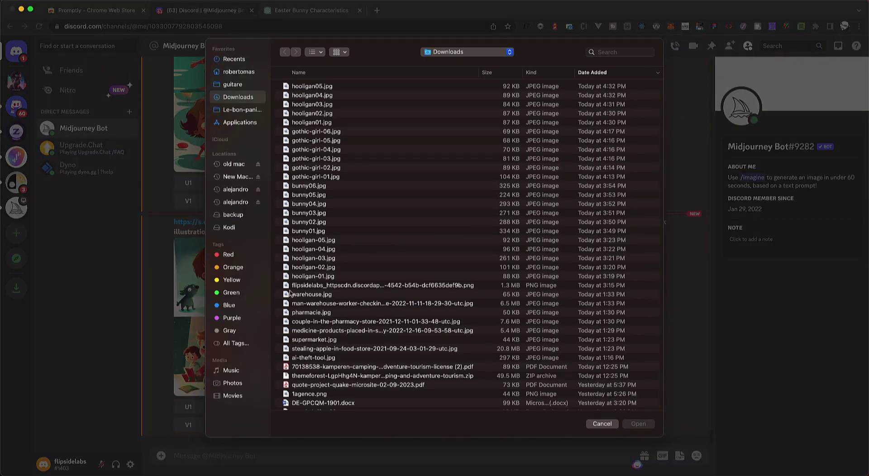
pyautogui.click(313, 89)
pyautogui.keyDown('shift'); pyautogui.click(319, 123); pyautogui.keyUp('shift')
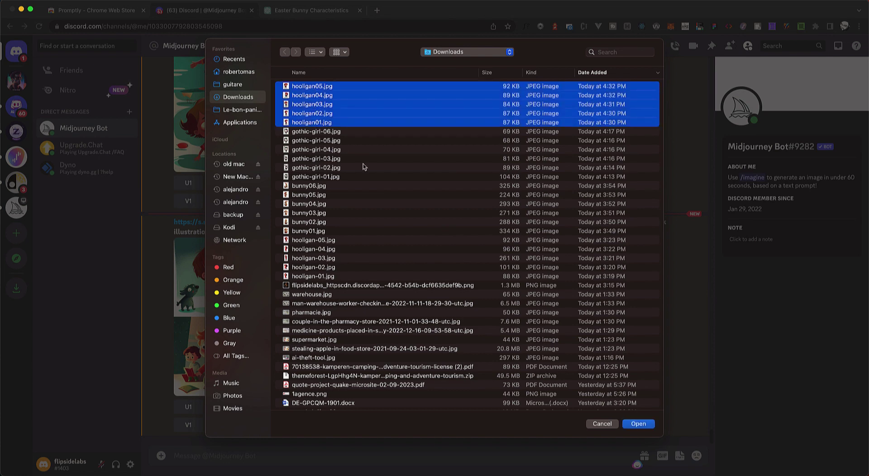
pyautogui.click(633, 424)
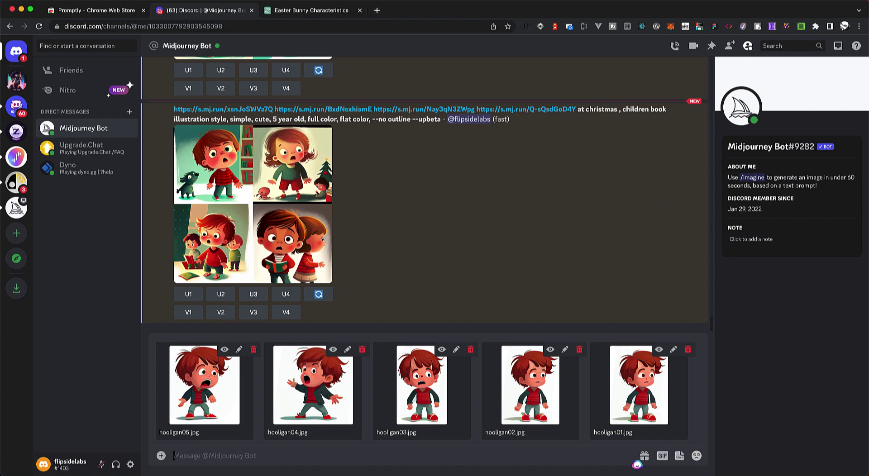
pyautogui.press('Return')
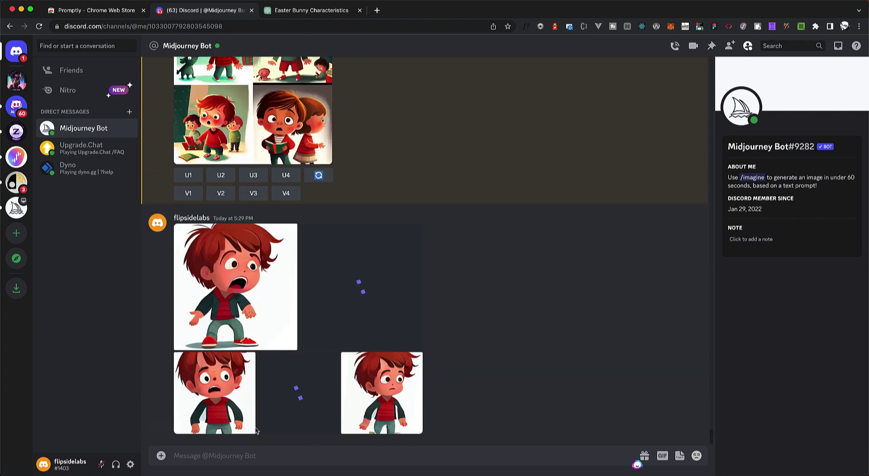
# Copy the first uploaded hooligan image's web address from the browser, then close that tab.
pyautogui.click(259, 308)
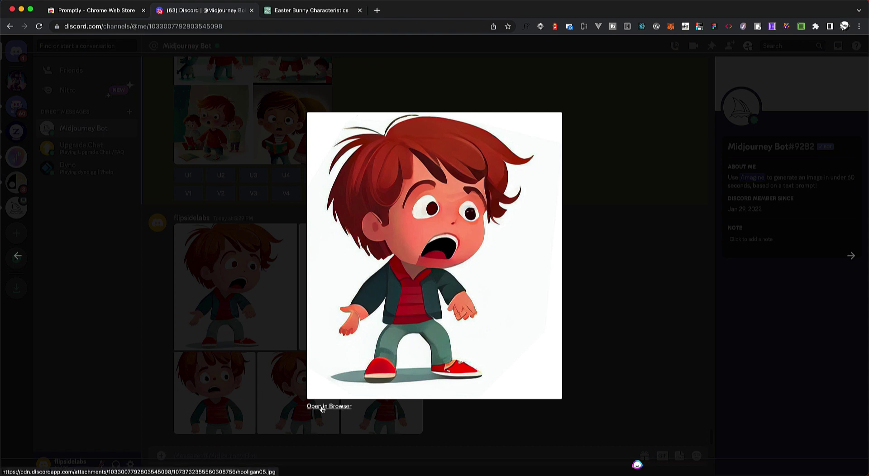
pyautogui.click(322, 407)
pyautogui.click(352, 25)
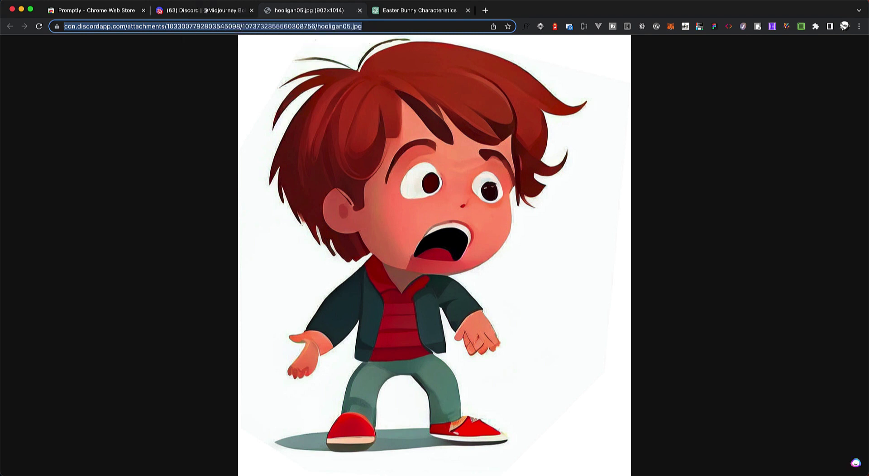
pyautogui.press('super+Tab')
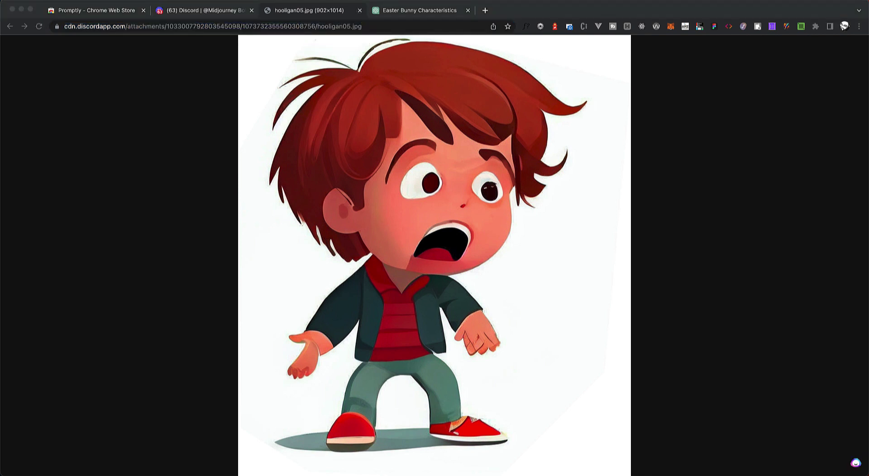
pyautogui.press('super+Tab')
pyautogui.press('super+w')
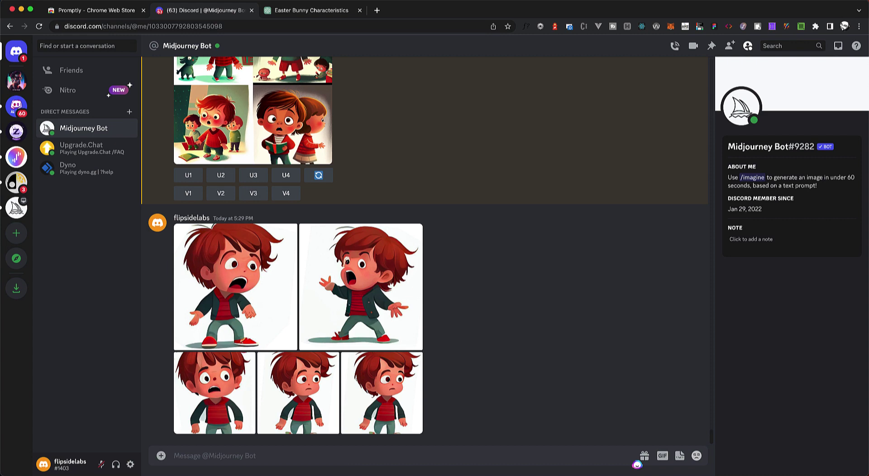
# Submit /imagine with five image links and the skate park children's book prompt, minus 'little hooligan character'.
pyautogui.write('/im')
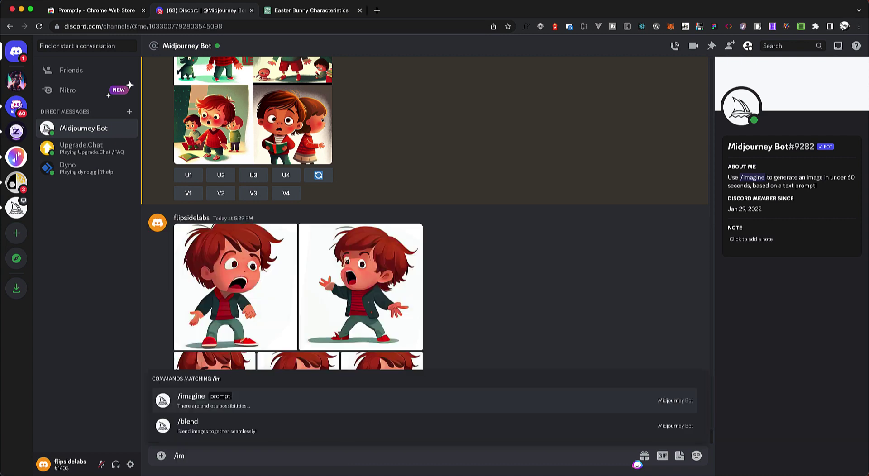
pyautogui.press('Tab')
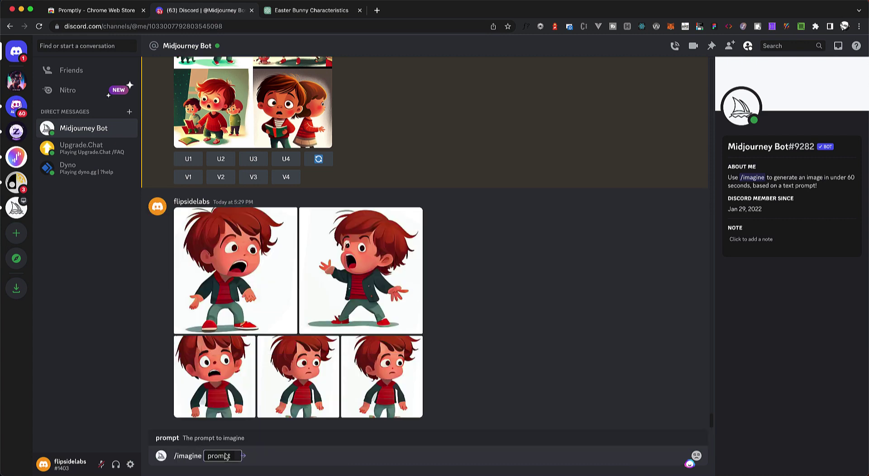
pyautogui.press('BackSpace')
pyautogui.press('BackSpace')
pyautogui.press('BackSpace')
pyautogui.press('BackSpace')
pyautogui.press('BackSpace')
pyautogui.press('BackSpace')
pyautogui.press('BackSpace')
pyautogui.press('BackSpace')
pyautogui.press('BackSpace')
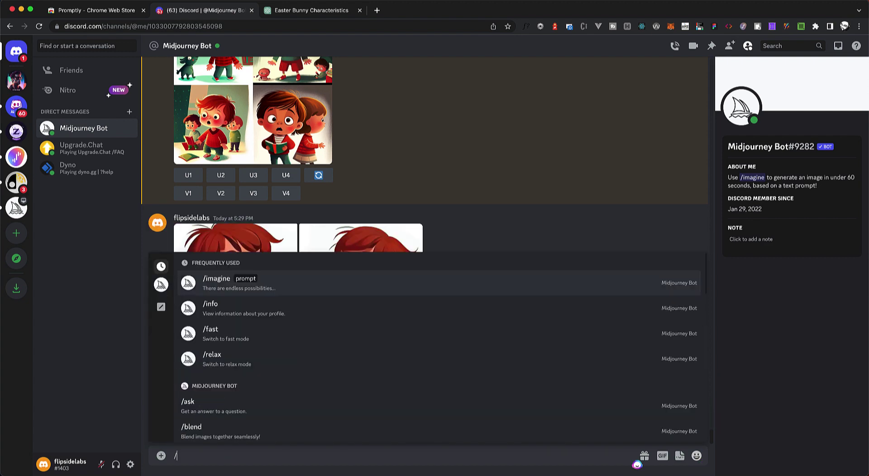
pyautogui.write('/im')
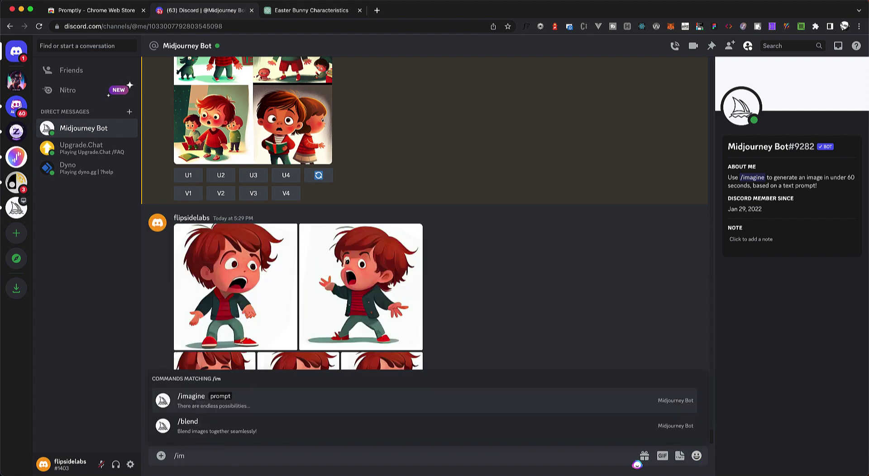
pyautogui.press('Return')
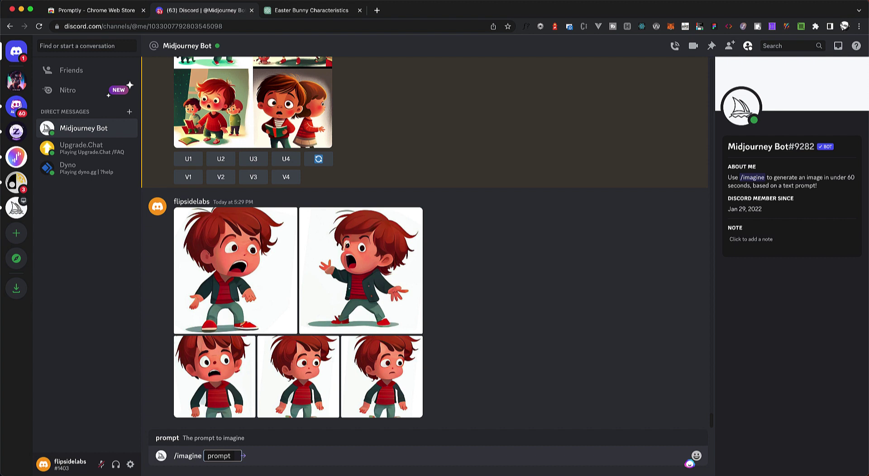
pyautogui.write('https://s.mj.run/xsnJoSWVa7Q https://s.mj.run/BxdNsxhiamE https://s.mj.run/Nay3qN3ZWpg https://s.mj.run/Q-sQsdGoD4Y https://s.mj.run/jP-tHD9kge0 little hooligan character at the skate park, children book illustration style, simple, cute, 5 year old, full color, flat color, --no outline --upbeta')
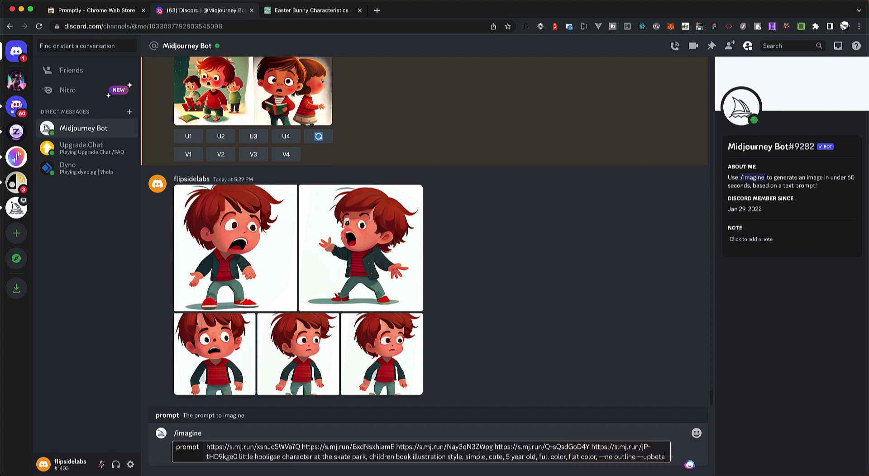
pyautogui.click(237, 457)
pyautogui.moveTo(239, 457); pyautogui.dragTo(310, 458)
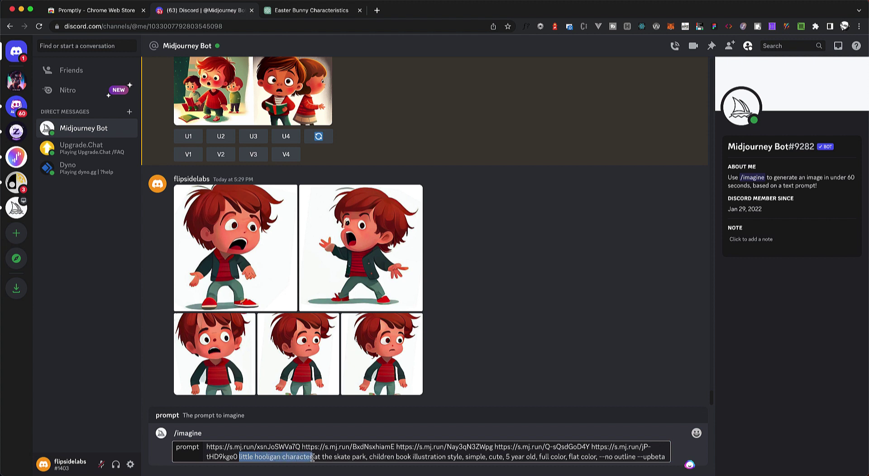
pyautogui.press('BackSpace')
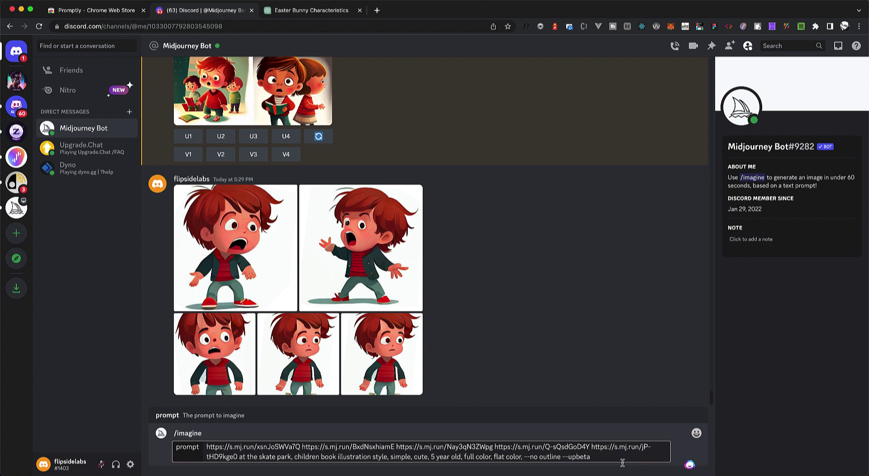
pyautogui.press('Return')
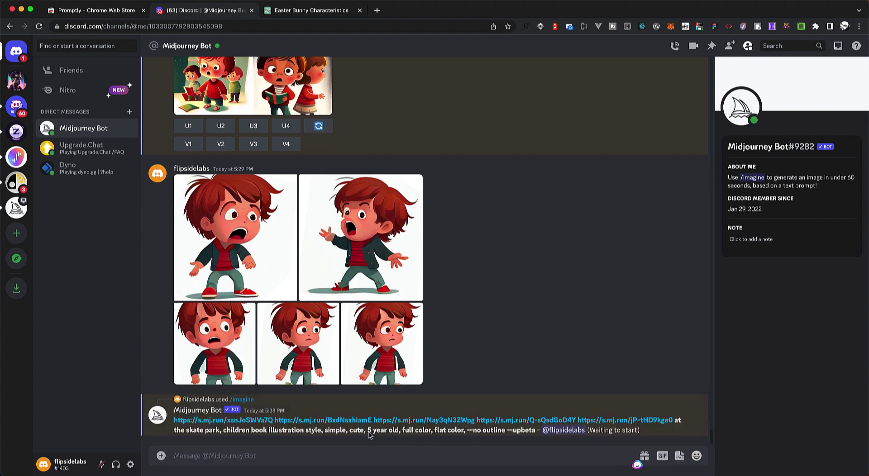
# Resubmit /imagine with the pasted prompt, removing 'little hooligan character' and the fifth image link.
pyautogui.press('super+Tab')
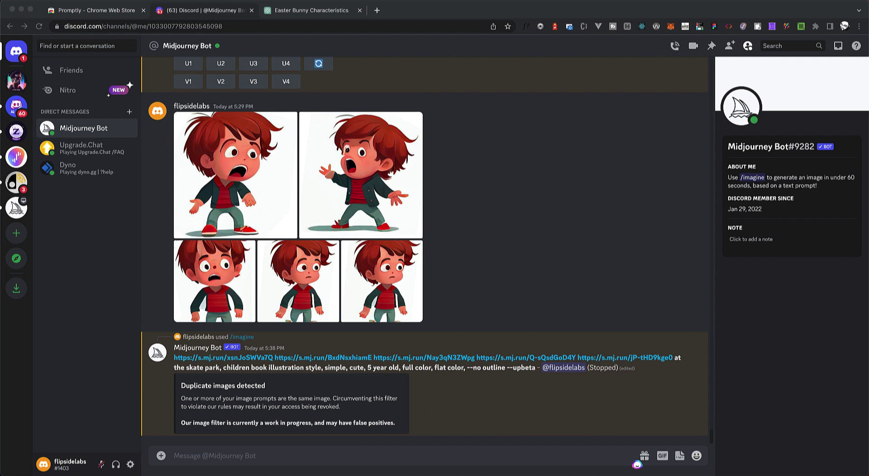
pyautogui.click(218, 455)
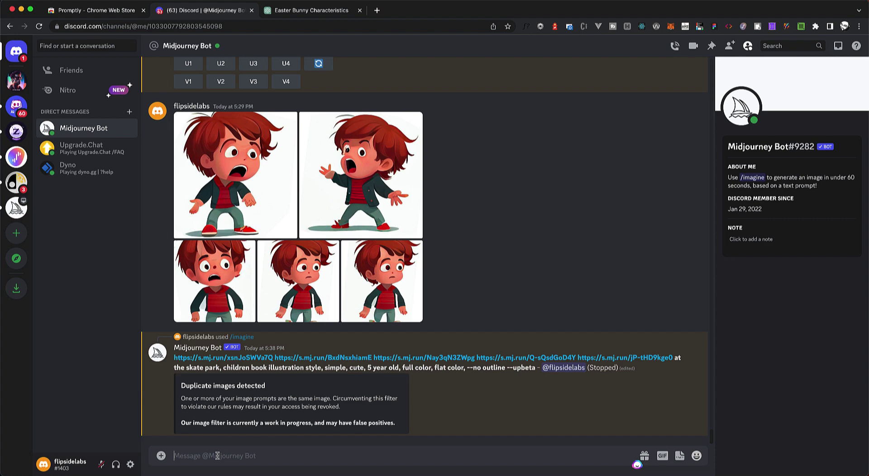
pyautogui.write('/im')
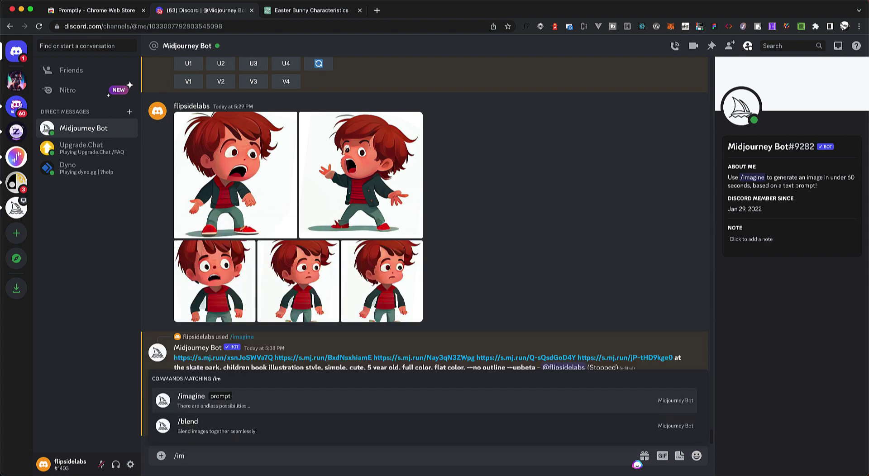
pyautogui.press('Tab')
pyautogui.write('https://s.mj.run/xsnJoSWVa7Q https://s.mj.run/BxdNsxhiamE https://s.mj.run/Nay3qN3ZWpg https://s.mj.run/Q-sQsdGoD4Y https://s.mj.run/jP-tHD9kge0 little hooligan character at the skate park, children book illustration style, simple, cute, 5 year old, full color, flat color, --no outline --upbeta')
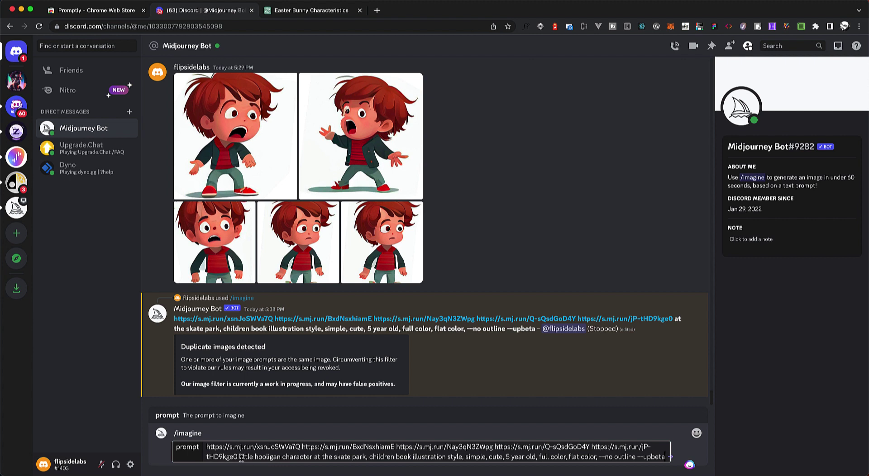
pyautogui.moveTo(239, 457); pyautogui.dragTo(312, 458)
pyautogui.press('BackSpace')
pyautogui.press('BackSpace')
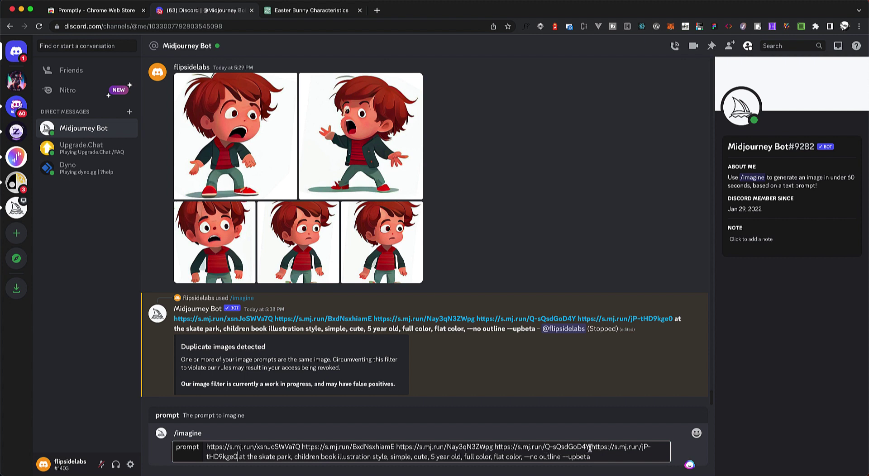
pyautogui.moveTo(590, 447); pyautogui.dragTo(239, 456)
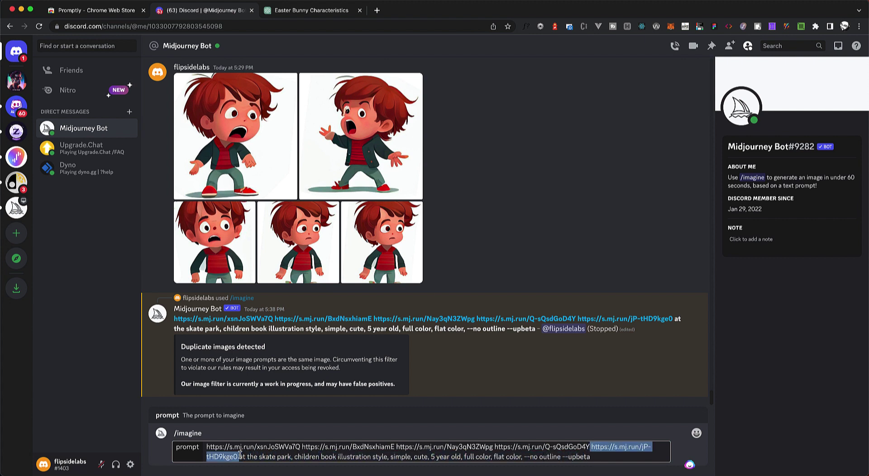
pyautogui.press('BackSpace')
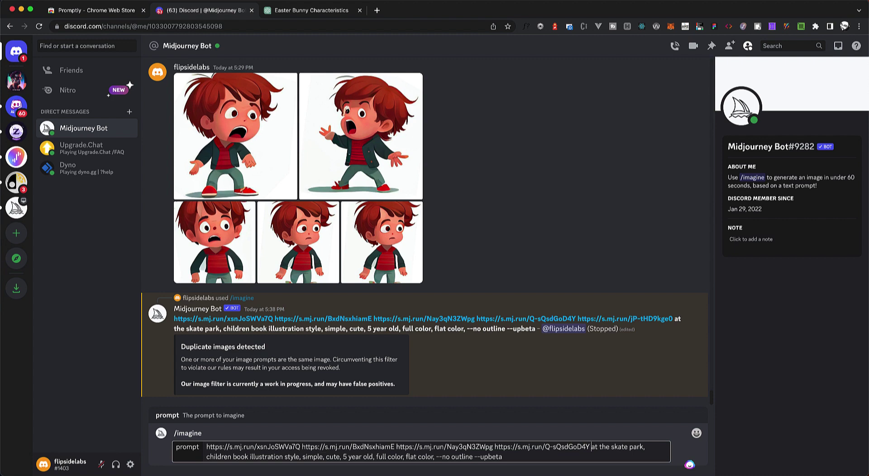
pyautogui.press('Return')
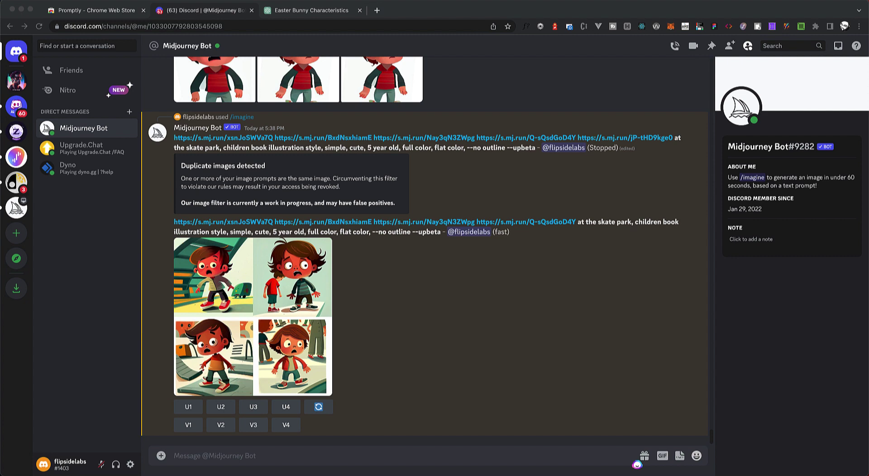
# Select the finished skate park prompt text with its four image links.
pyautogui.click(440, 234)
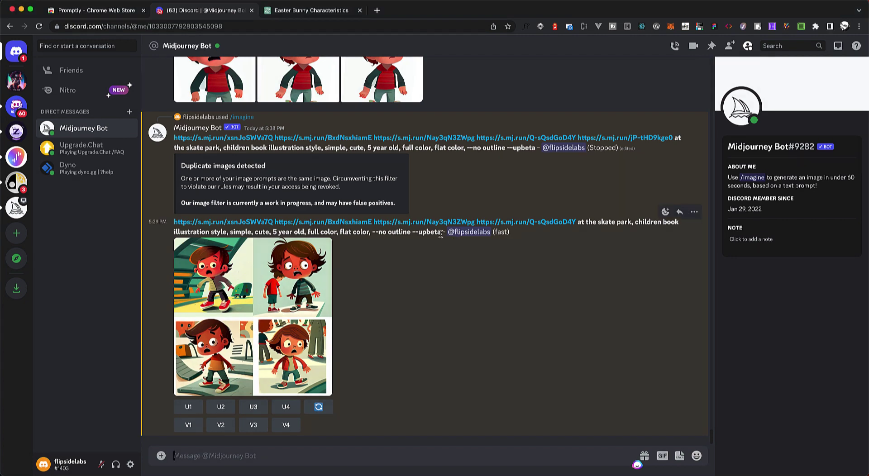
pyautogui.moveTo(440, 234); pyautogui.dragTo(175, 226)
pyautogui.press('super+c')
# Submit /imagine with the copied prompt, replacing 'skate park' with 'pool'.
pyautogui.click(249, 456)
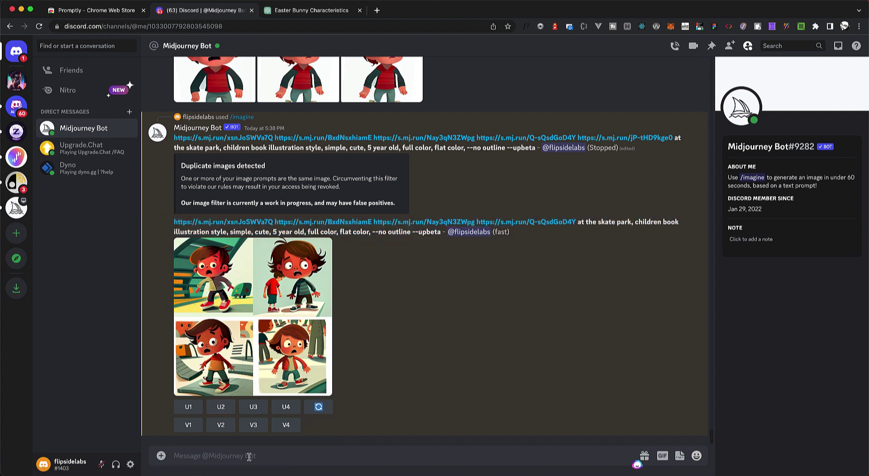
pyautogui.write('/imagine')
pyautogui.press('Tab')
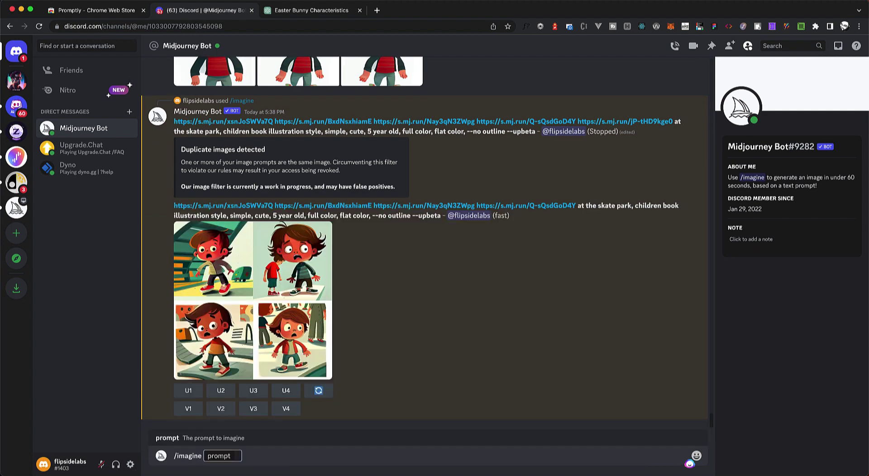
pyautogui.press('super+v')
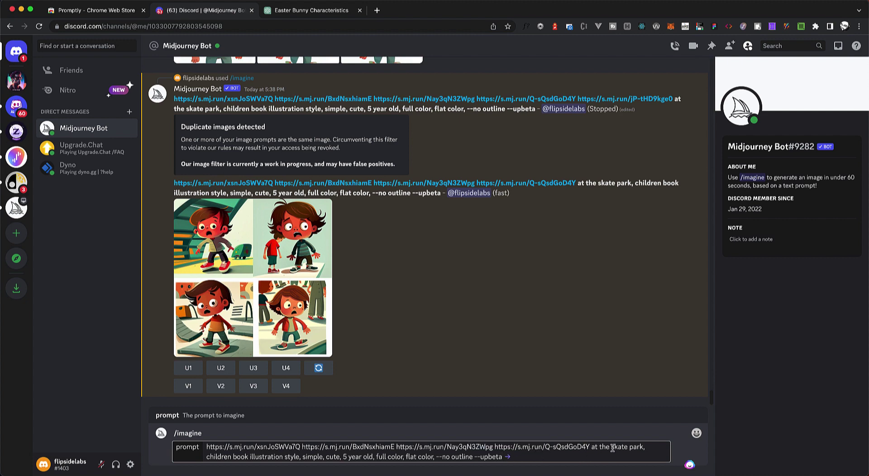
pyautogui.moveTo(611, 448); pyautogui.dragTo(642, 447)
pyautogui.write('pool')
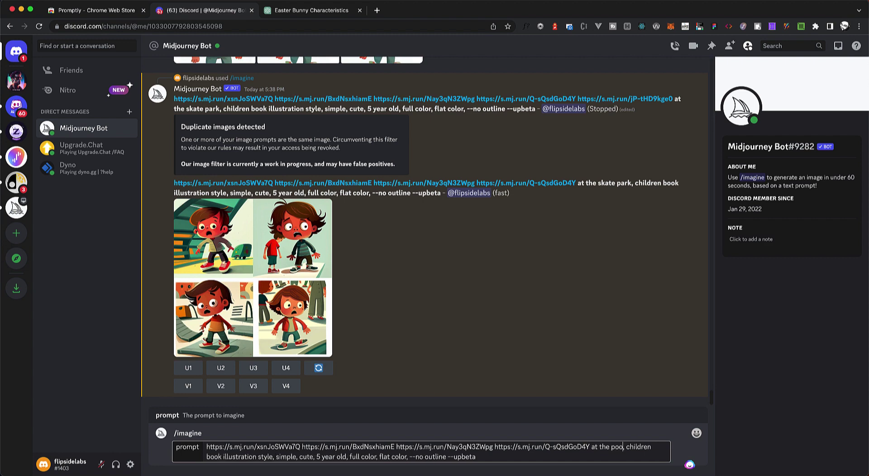
pyautogui.press('Return')
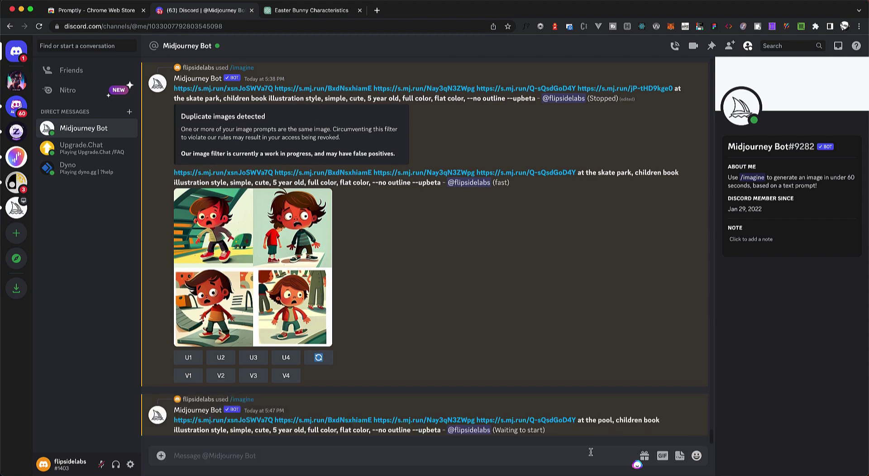
# Submit /imagine with the same prompt, replacing 'skate park' with 'shopping mall'.
pyautogui.write('/im')
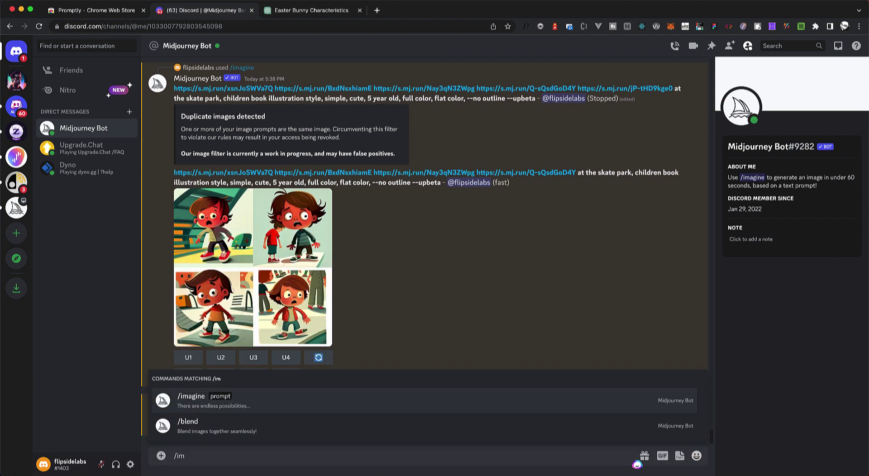
pyautogui.press('Tab')
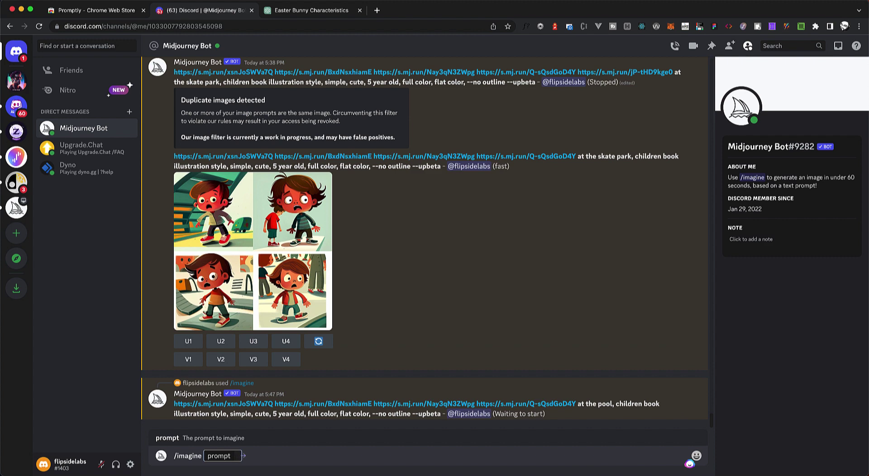
pyautogui.press('super+v')
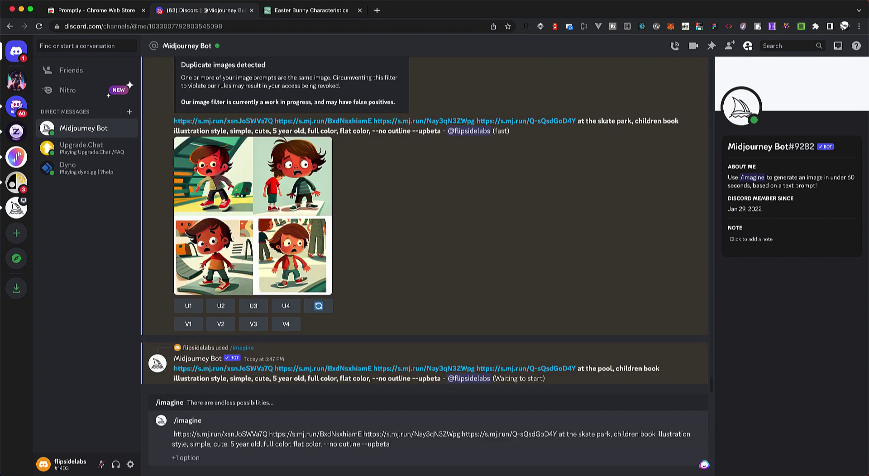
pyautogui.doubleClick(585, 435)
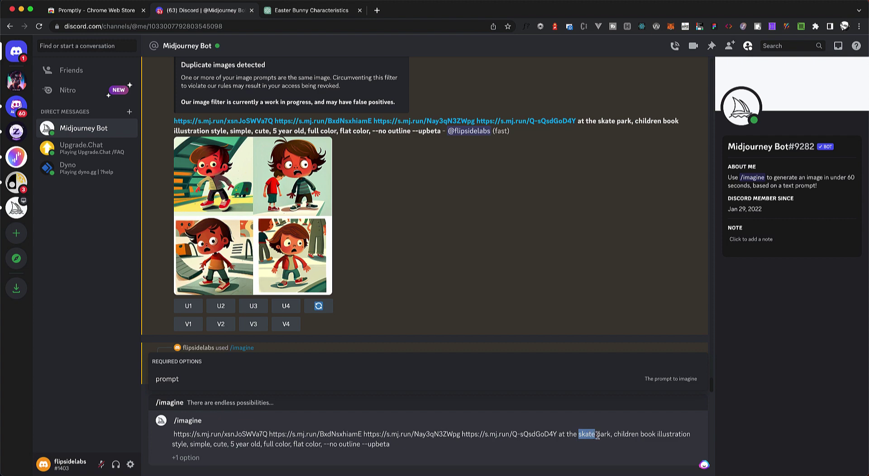
pyautogui.doubleClick(603, 434)
pyautogui.write('shopping mall')
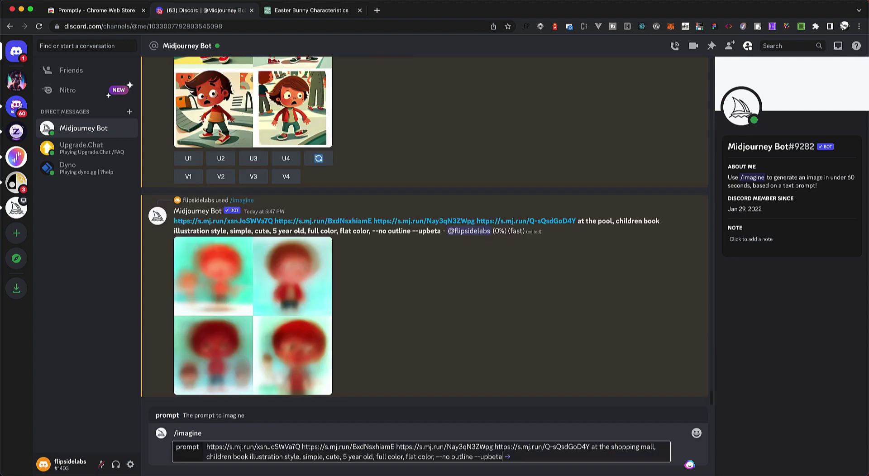
pyautogui.press('Return')
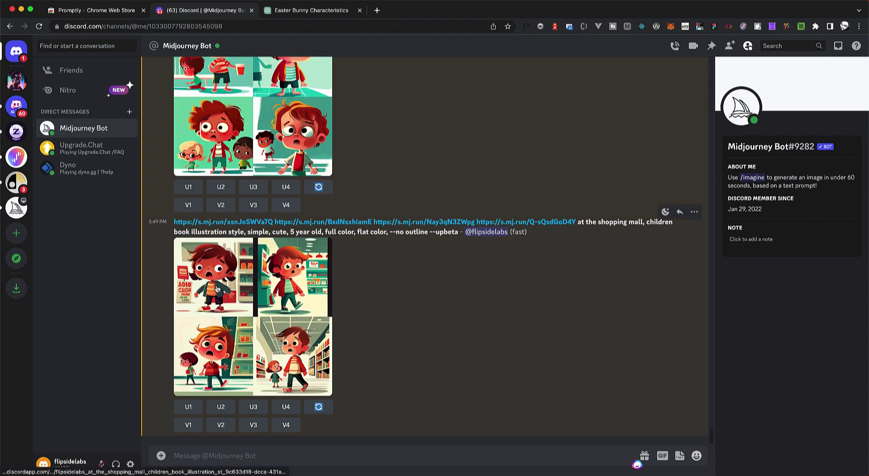
# Enlarge the shopping mall image grid in the preview.
pyautogui.click(216, 288)
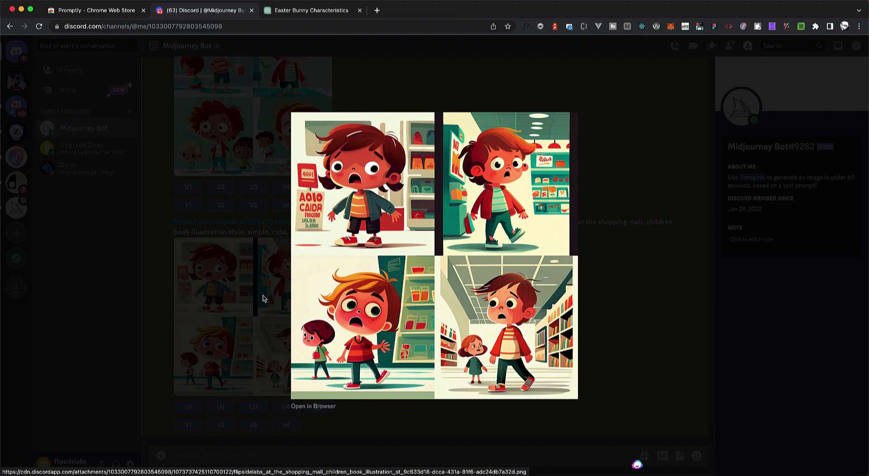